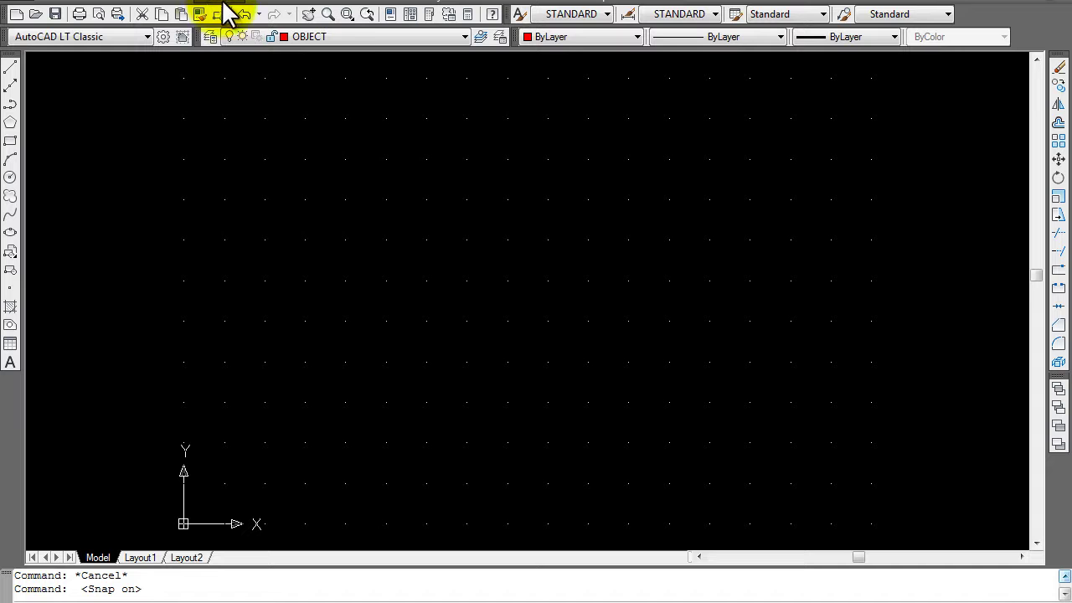
# - Accept decimal drawing units with a length precision of 0.000
pyautogui.click(222, 5)
pyautogui.click(217, 269)
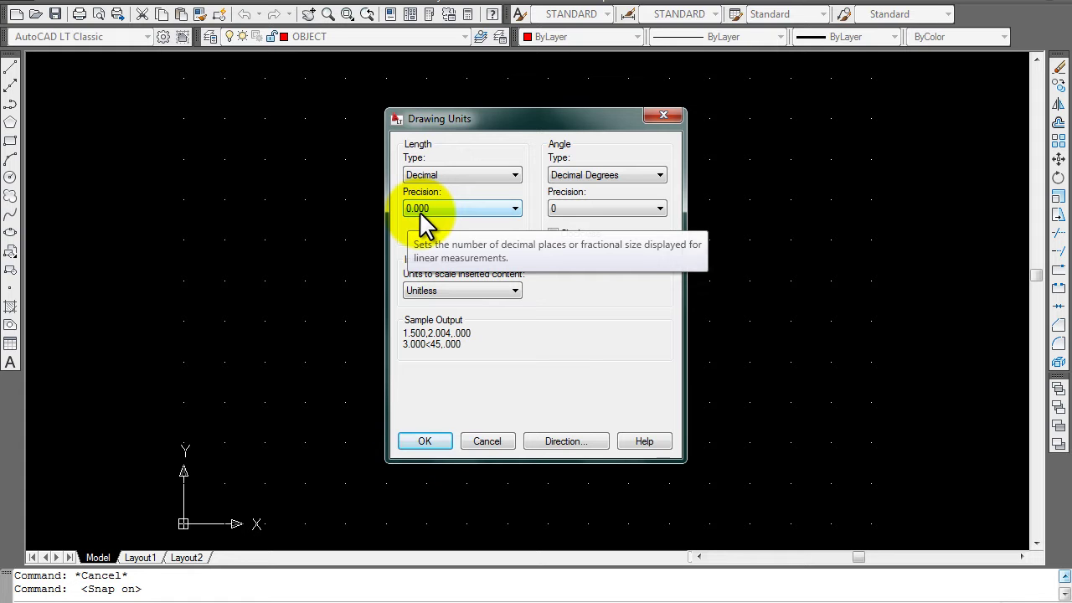
pyautogui.click(431, 435)
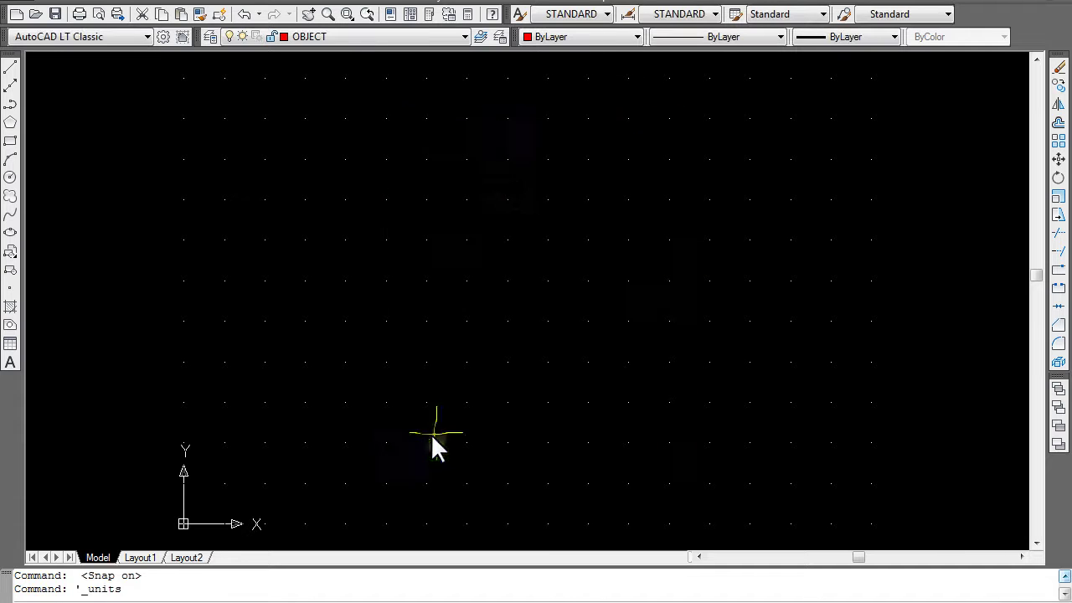
# - Set the model space limits from 0.000,0.000 to 17.000,11.000 and zoom to the whole drawing area
pyautogui.click(214, 3)
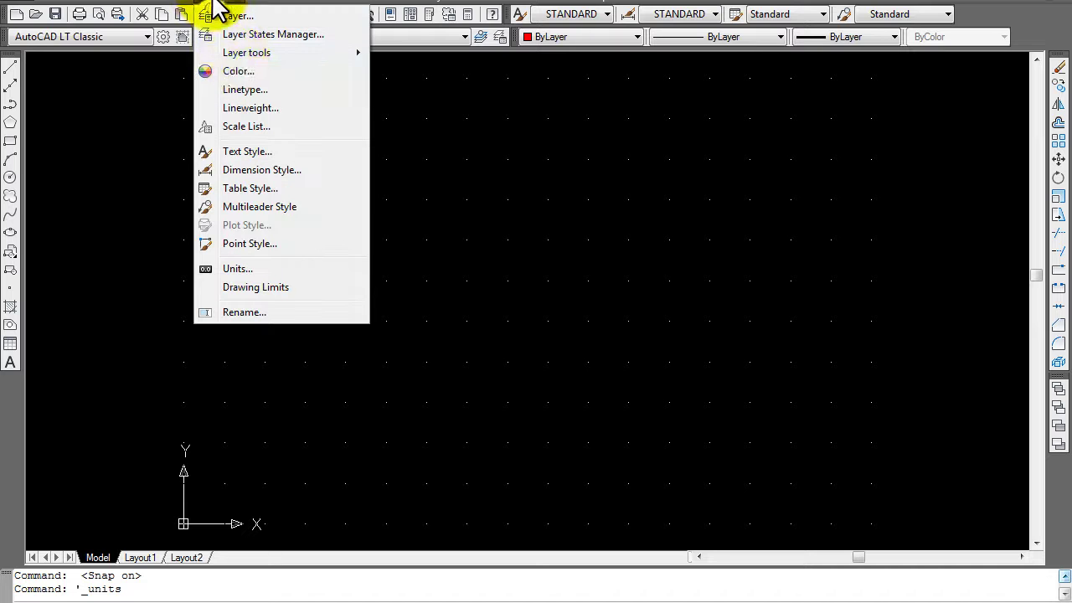
pyautogui.click(262, 286)
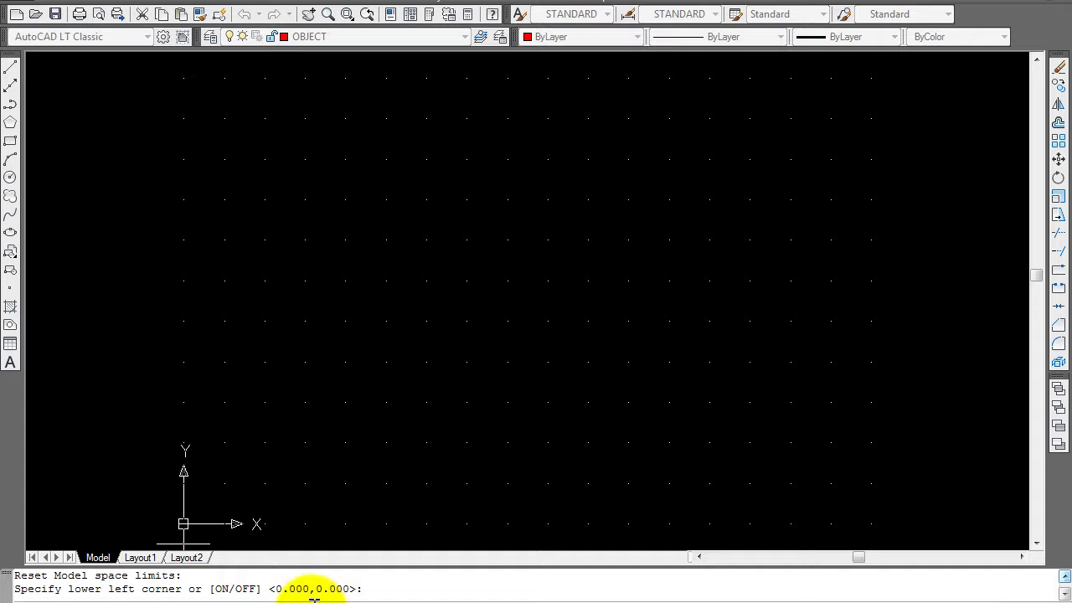
pyautogui.press('Return')
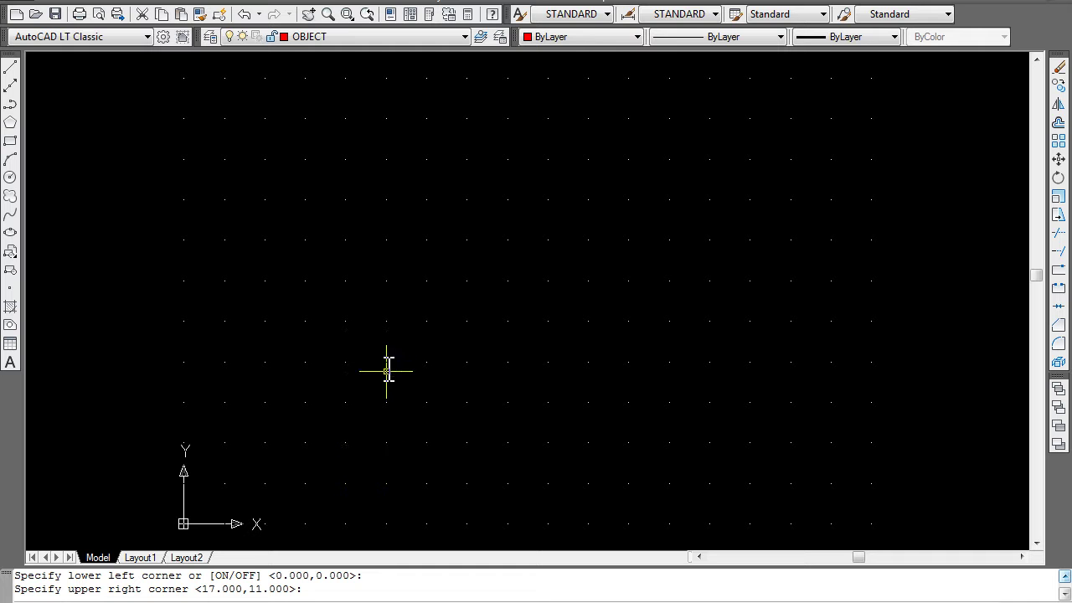
pyautogui.click(183, 587)
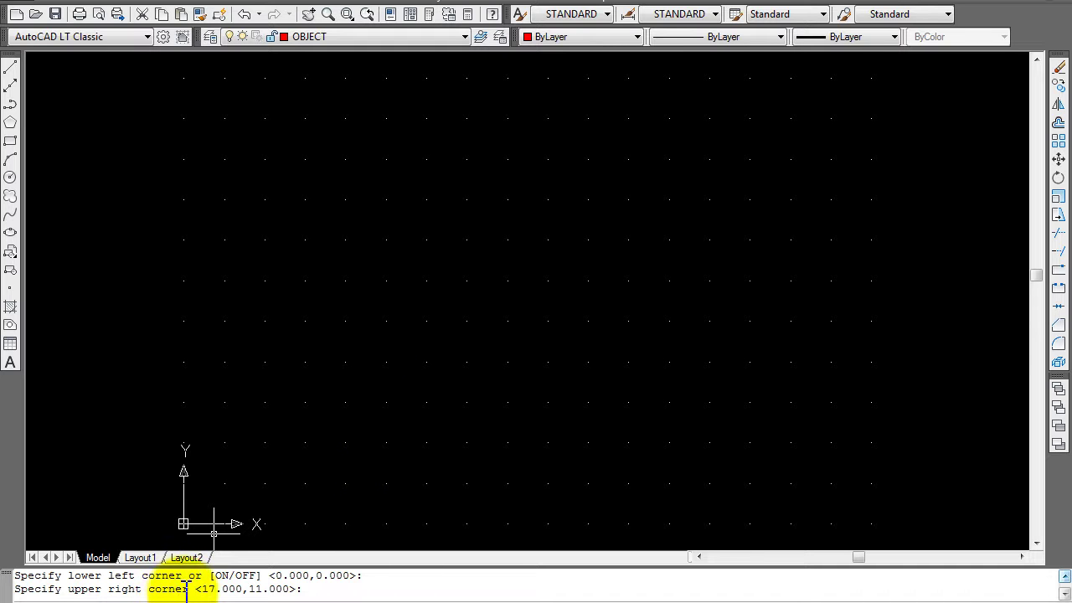
pyautogui.press('Return')
pyautogui.write('z')
pyautogui.press('Return')
pyautogui.write('a')
pyautogui.press('Return')
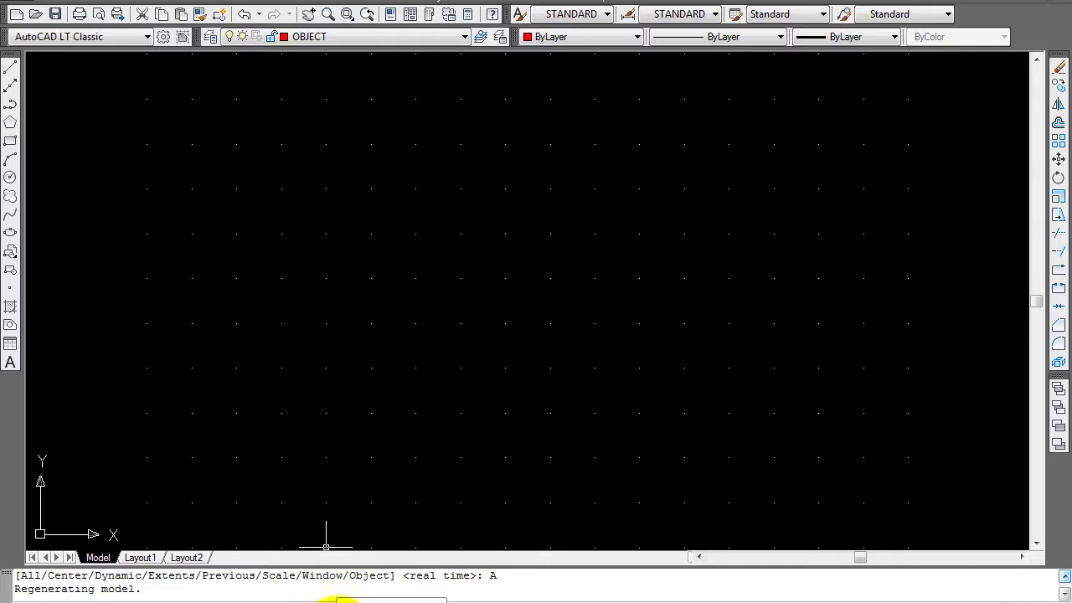
# - Accept the lineweight settings with inches as the unit, lineweight display enabled and a default of 0.010"
pyautogui.rightClick(338, 600)
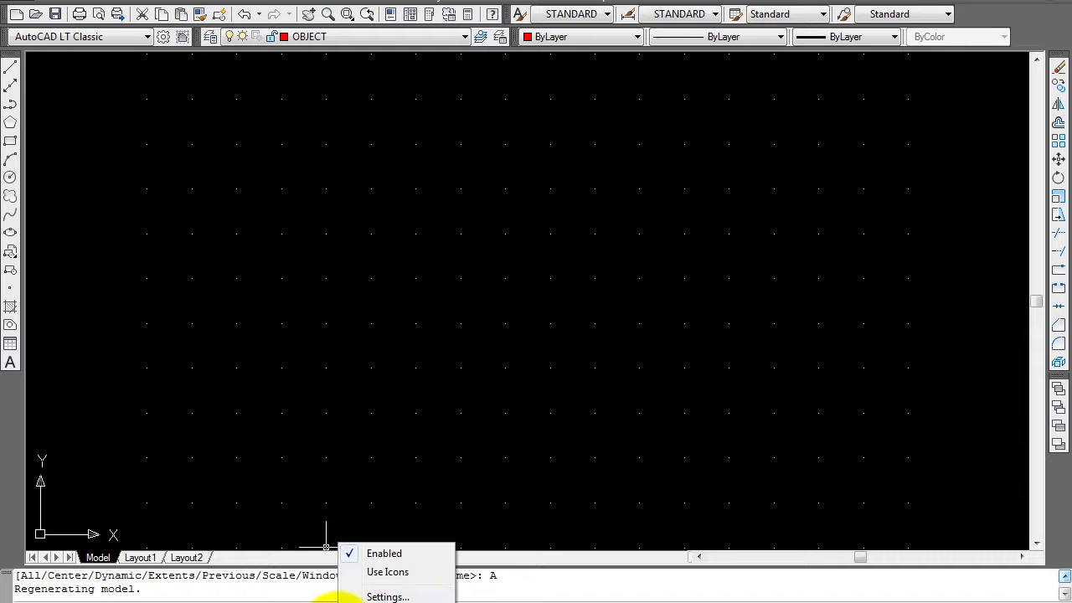
pyautogui.click(385, 597)
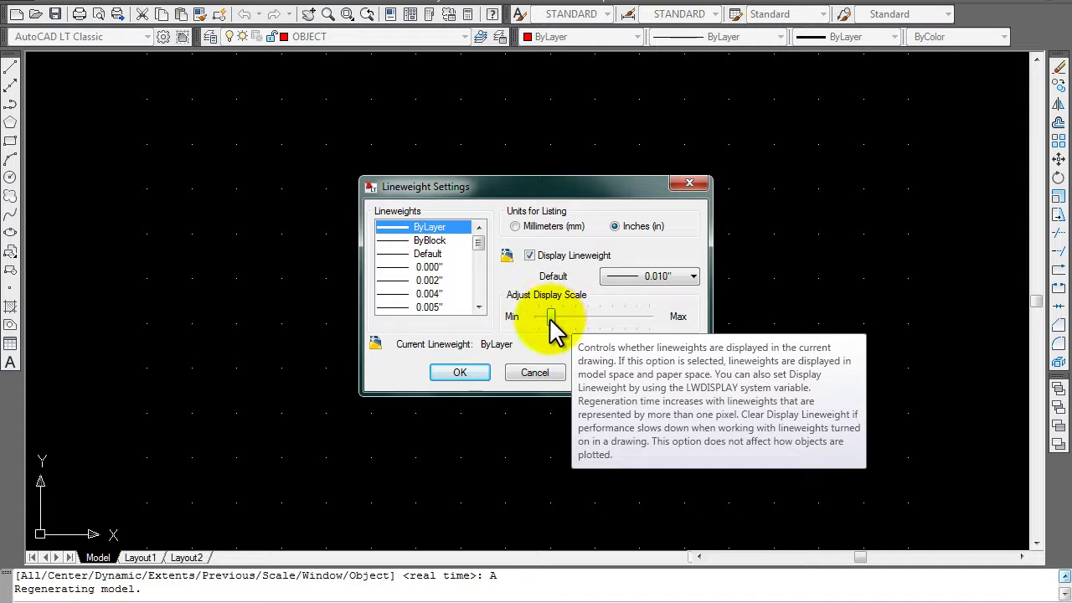
pyautogui.click(470, 376)
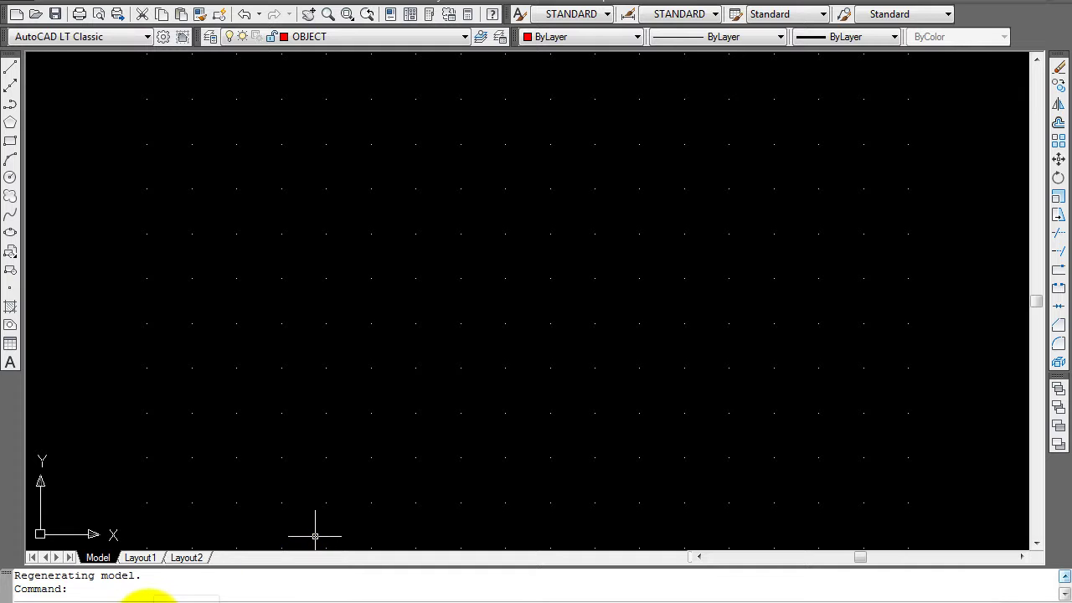
# - Confirm snap spacing of .250 and grid spacing of 1.000, with adaptive grid and grid display beyond limits both off
pyautogui.rightClick(139, 600)
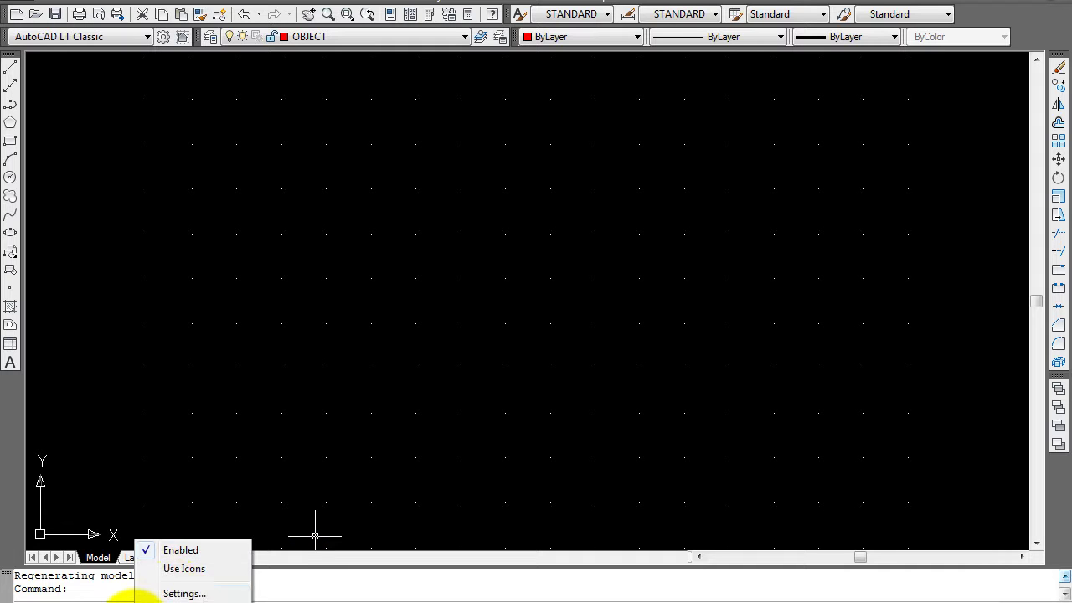
pyautogui.click(183, 594)
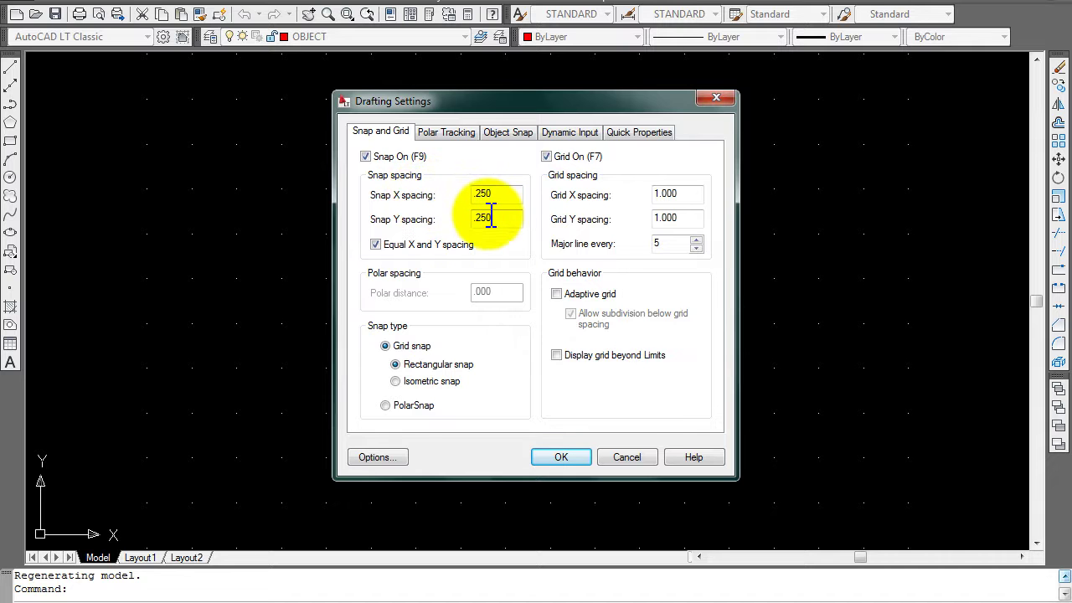
pyautogui.click(565, 295)
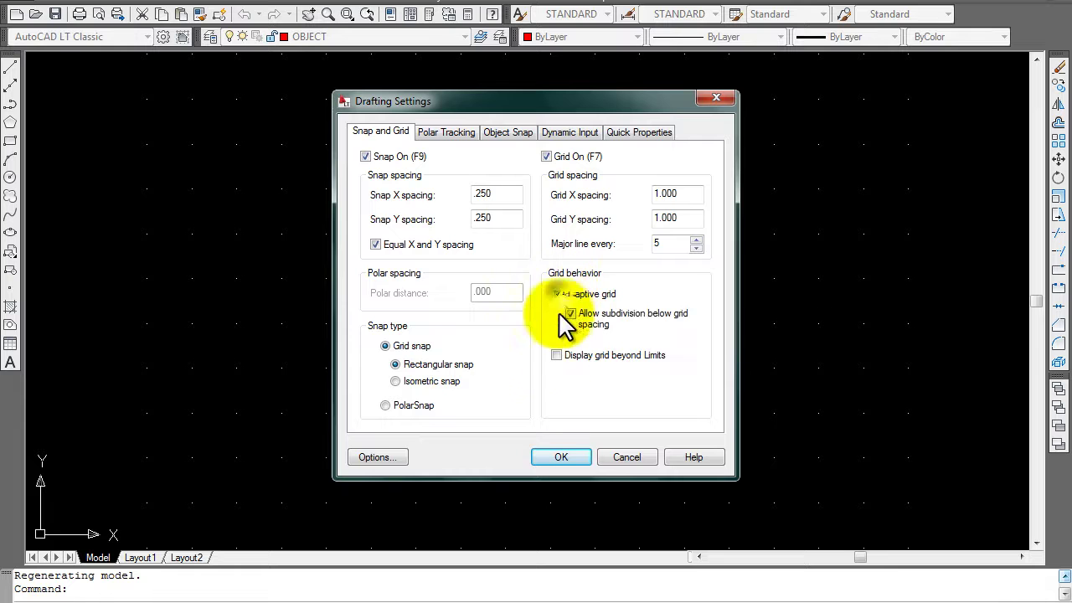
pyautogui.click(557, 355)
pyautogui.click(558, 295)
pyautogui.click(558, 355)
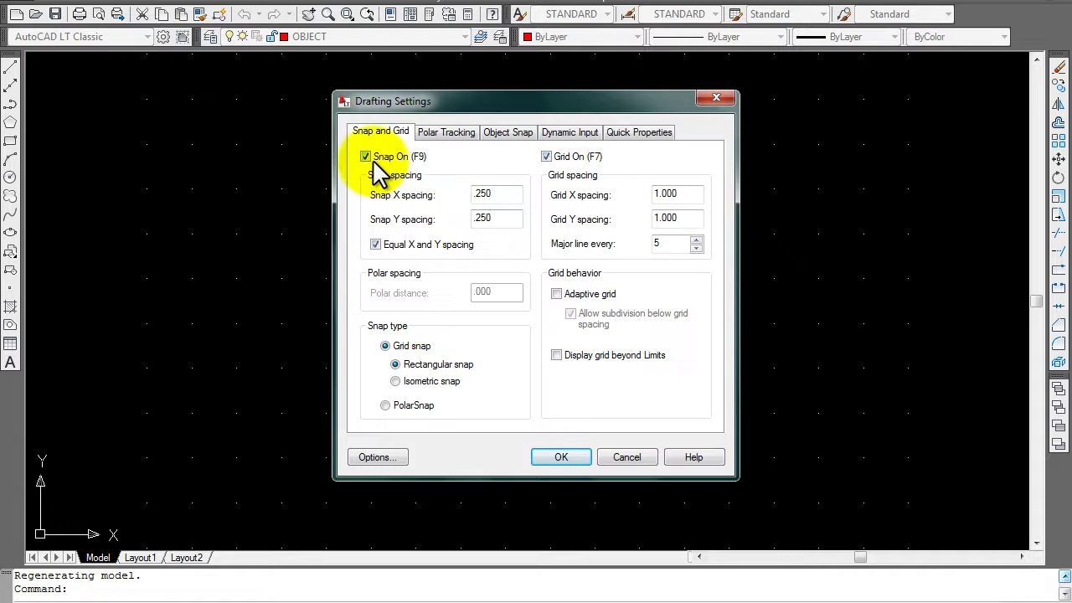
pyautogui.click(559, 458)
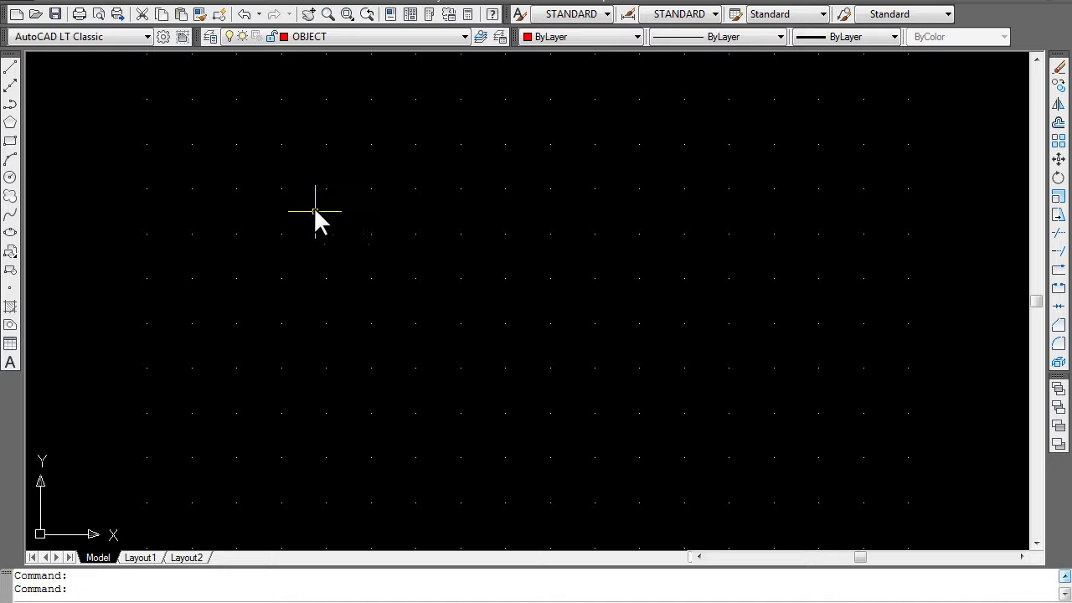
# - Draw a rectangle 4 units wide and 4 units high on the OBJECT layer
pyautogui.click(11, 143)
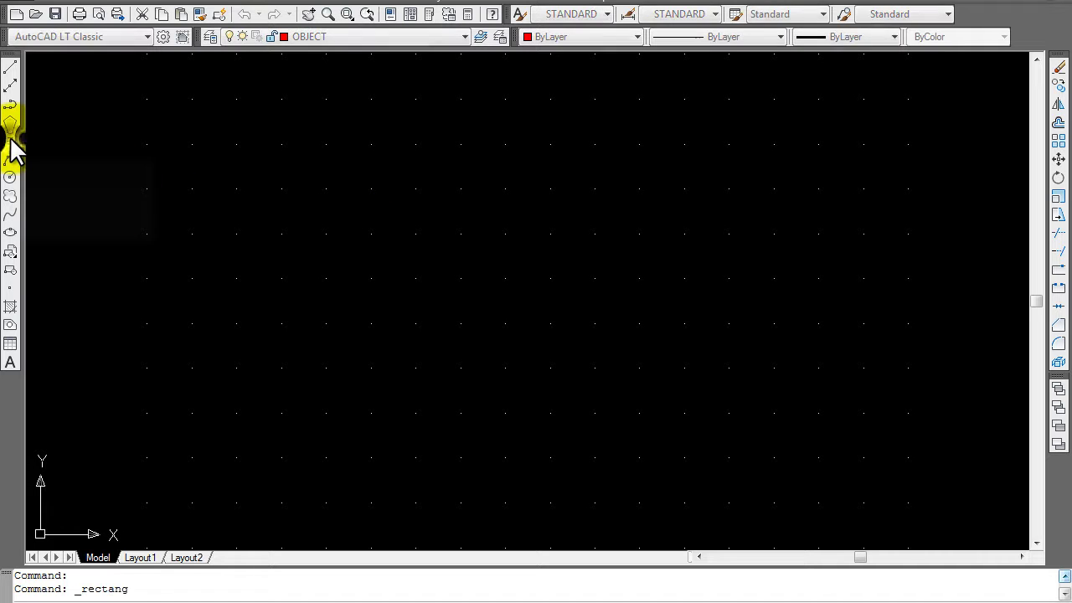
pyautogui.click(328, 189)
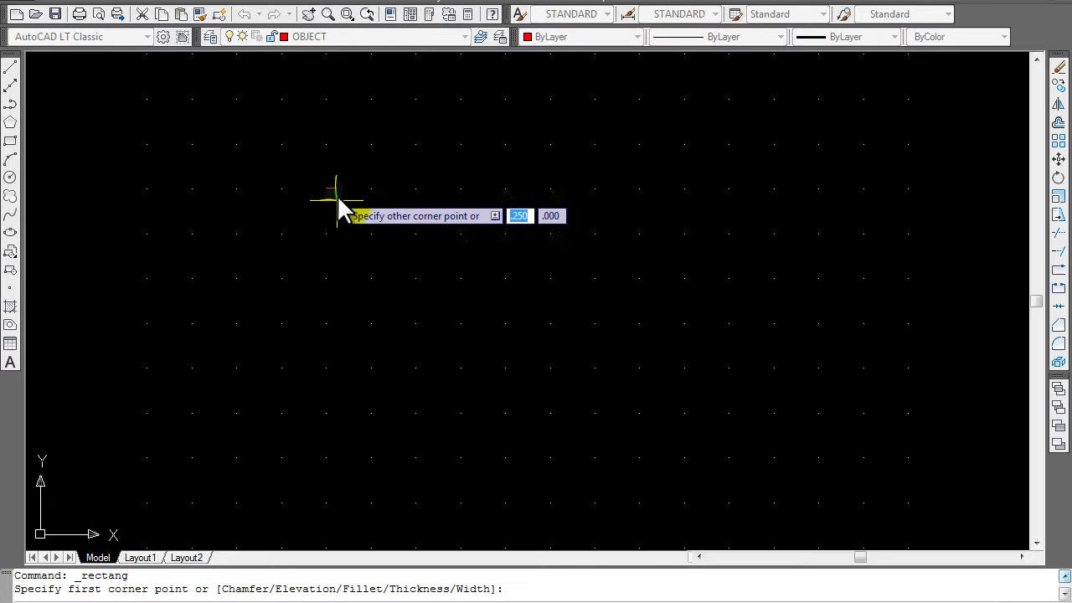
pyautogui.scroll(2, 352, 214)
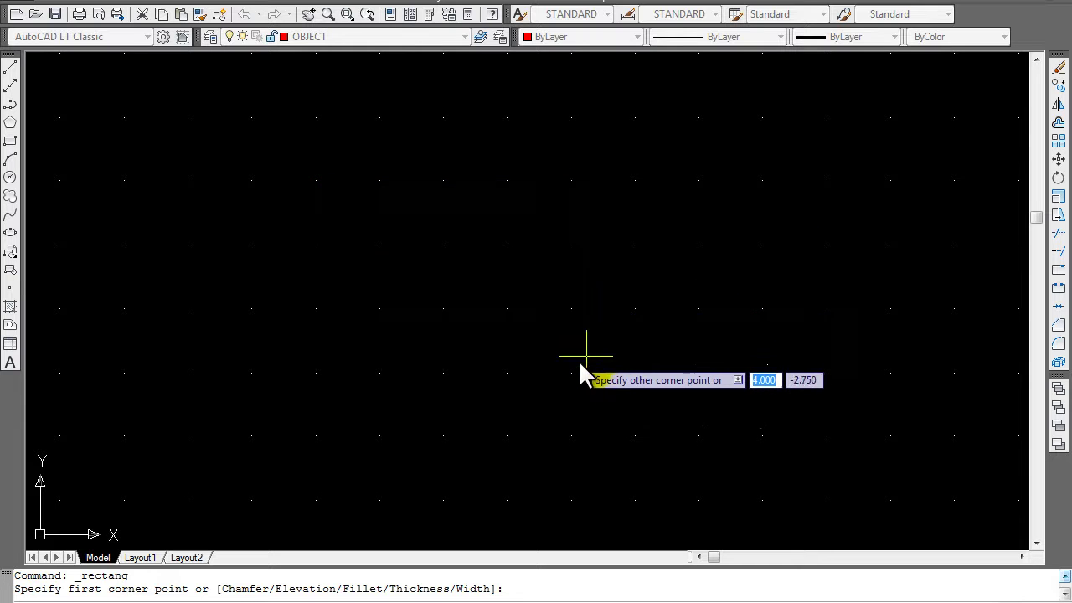
pyautogui.click(570, 435)
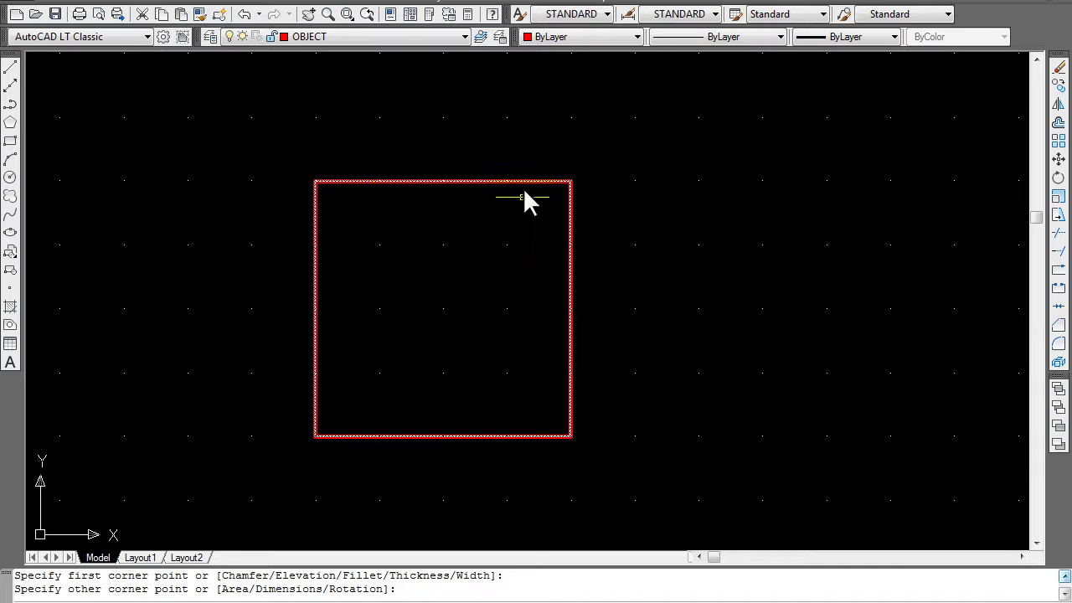
pyautogui.click(572, 212)
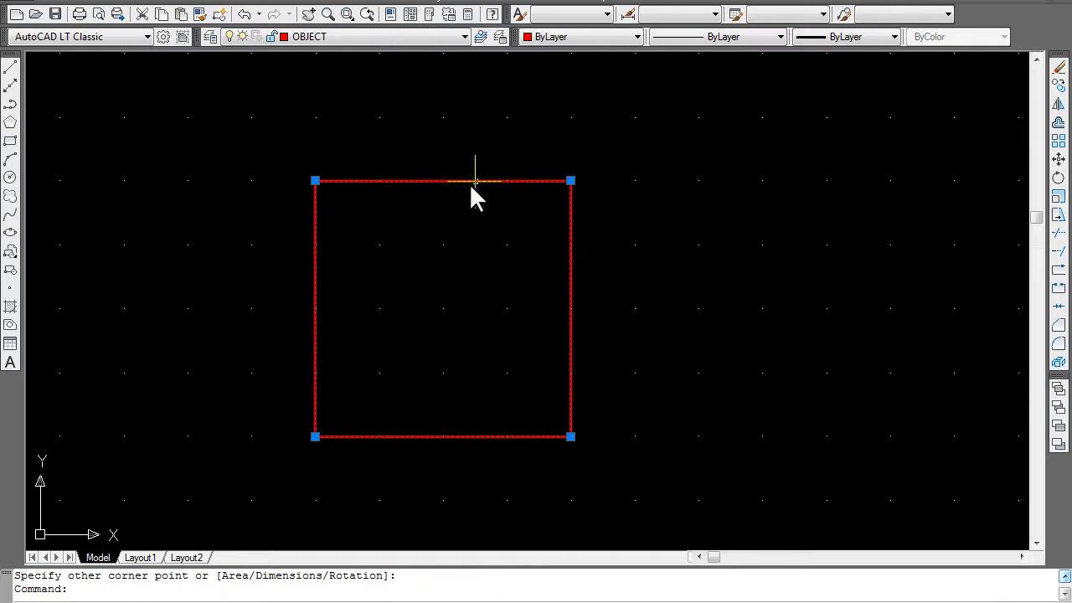
pyautogui.moveTo(570, 181)
pyautogui.click(379, 573)
pyautogui.press('Escape')
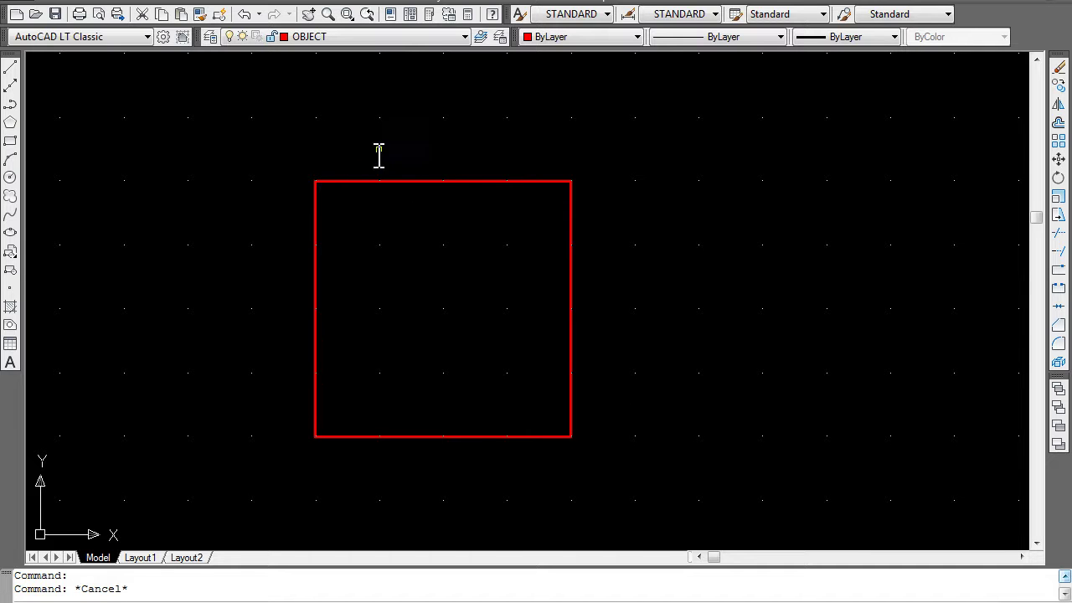
pyautogui.click(431, 3)
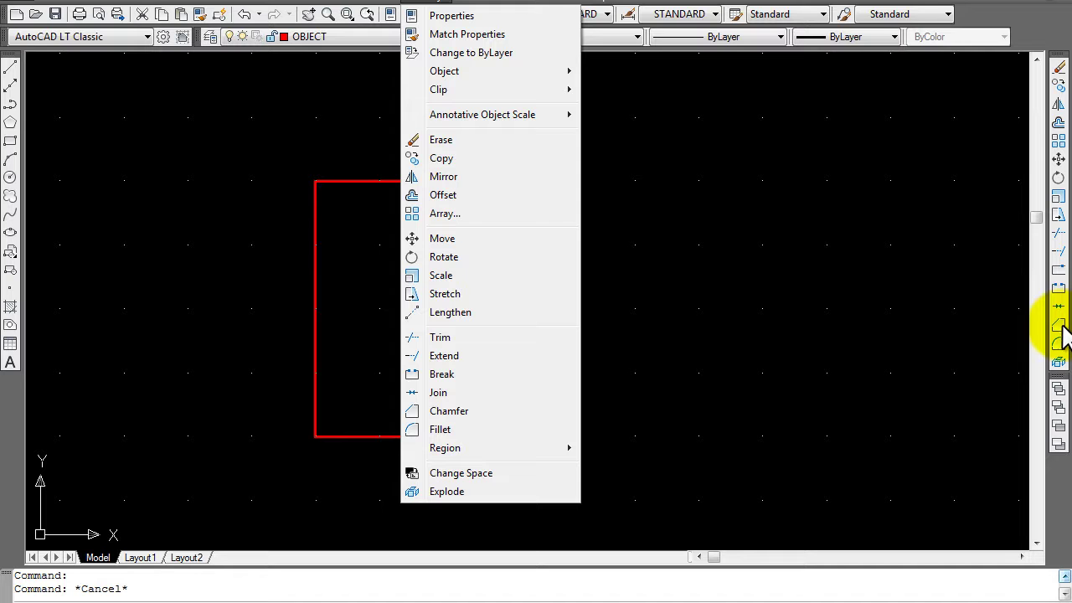
pyautogui.click(661, 224)
pyautogui.press('Escape')
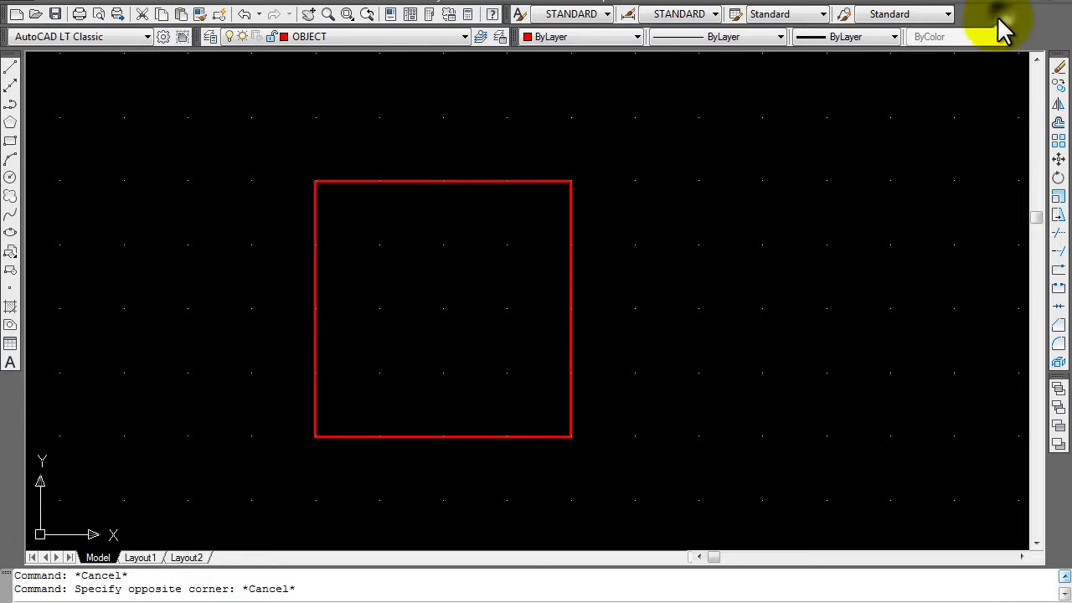
pyautogui.click(597, 202)
pyautogui.press('Escape')
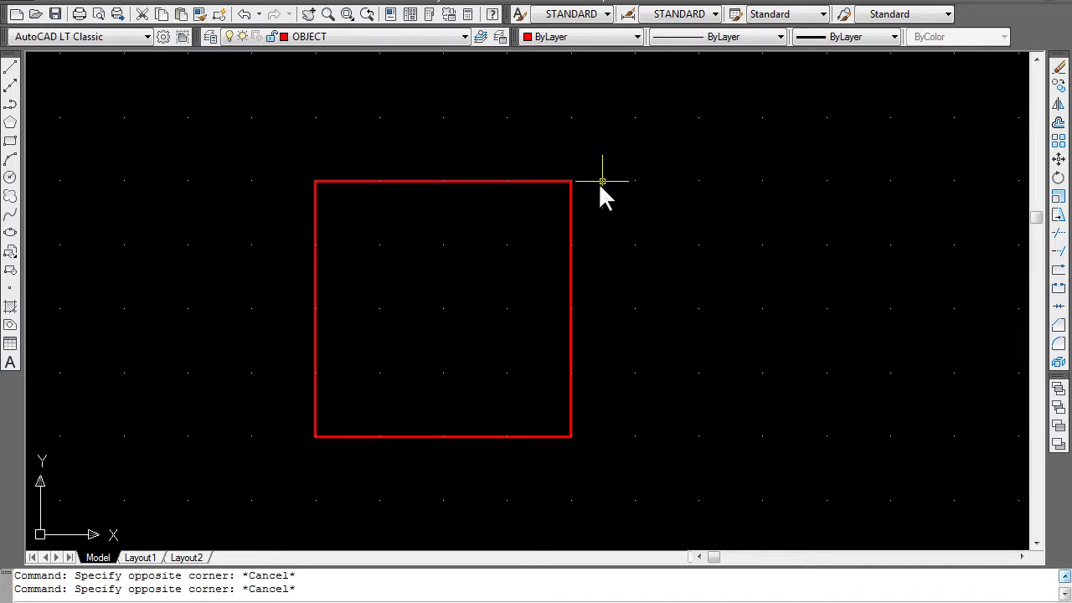
# - Chamfer the square's upper-left corner with both chamfer distances set to 2
pyautogui.write('c')
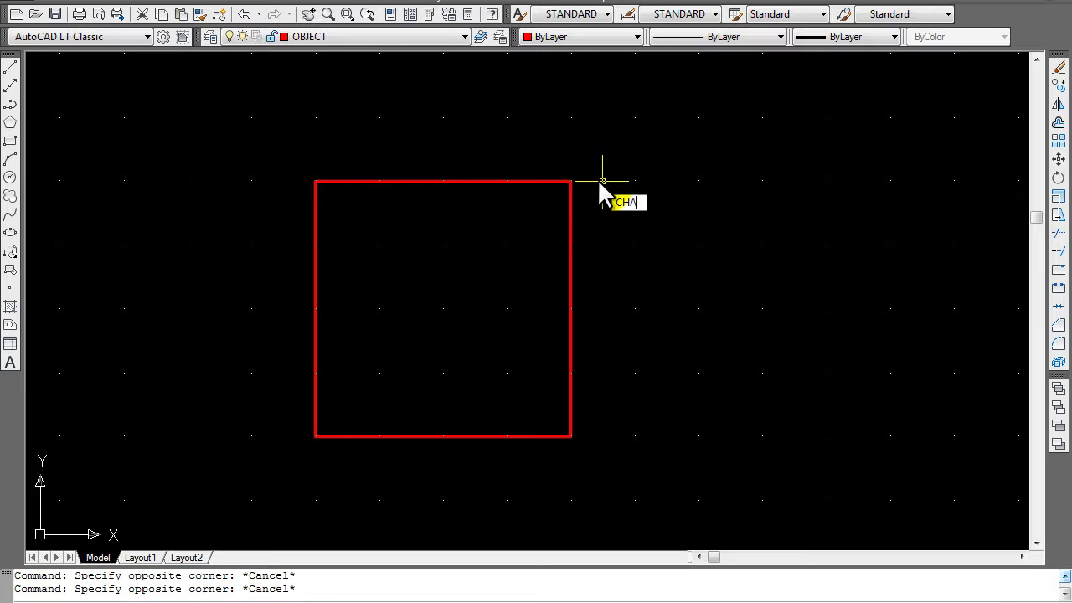
pyautogui.write('HA')
pyautogui.press('Return')
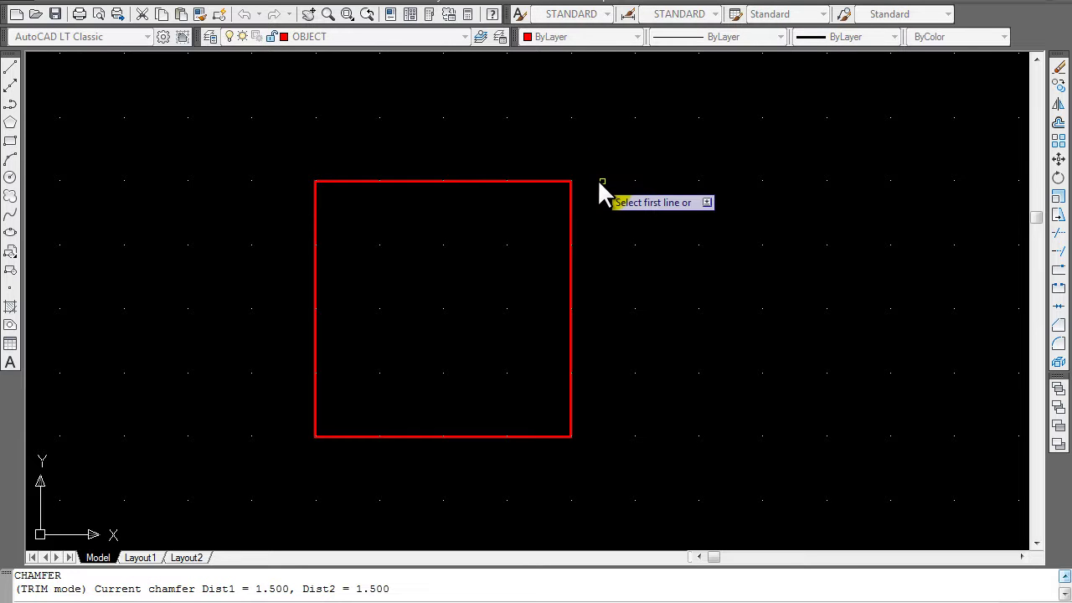
pyautogui.write('d')
pyautogui.press('Return')
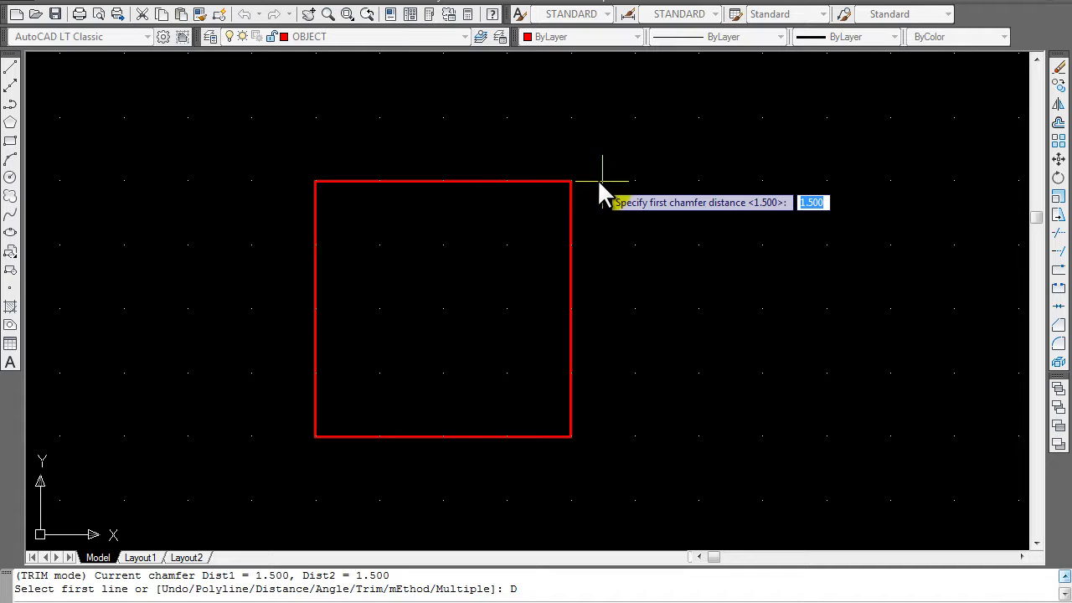
pyautogui.write('2')
pyautogui.press('Return')
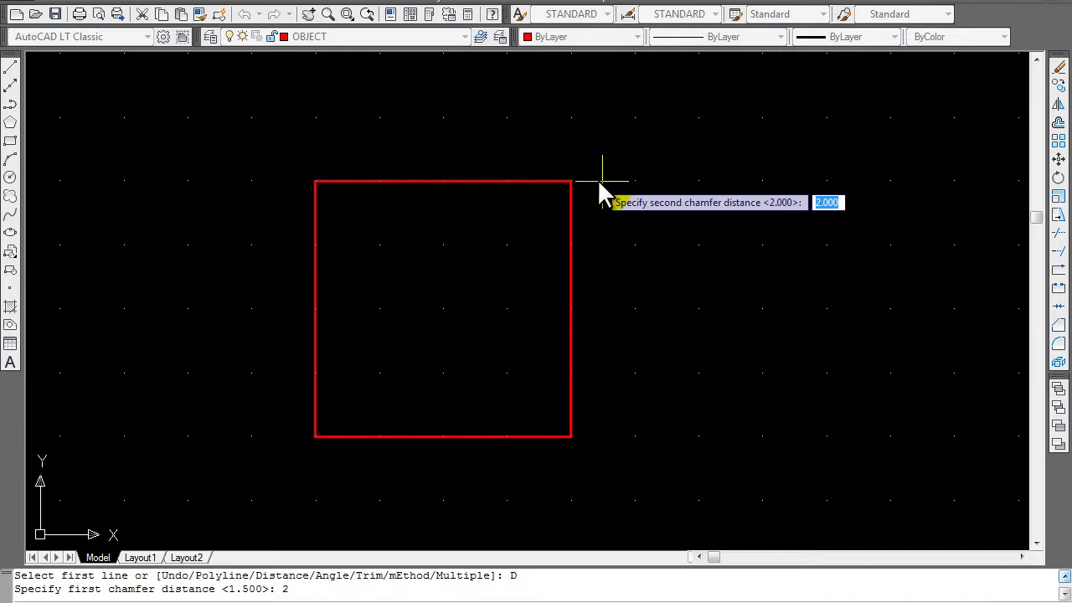
pyautogui.press('Return')
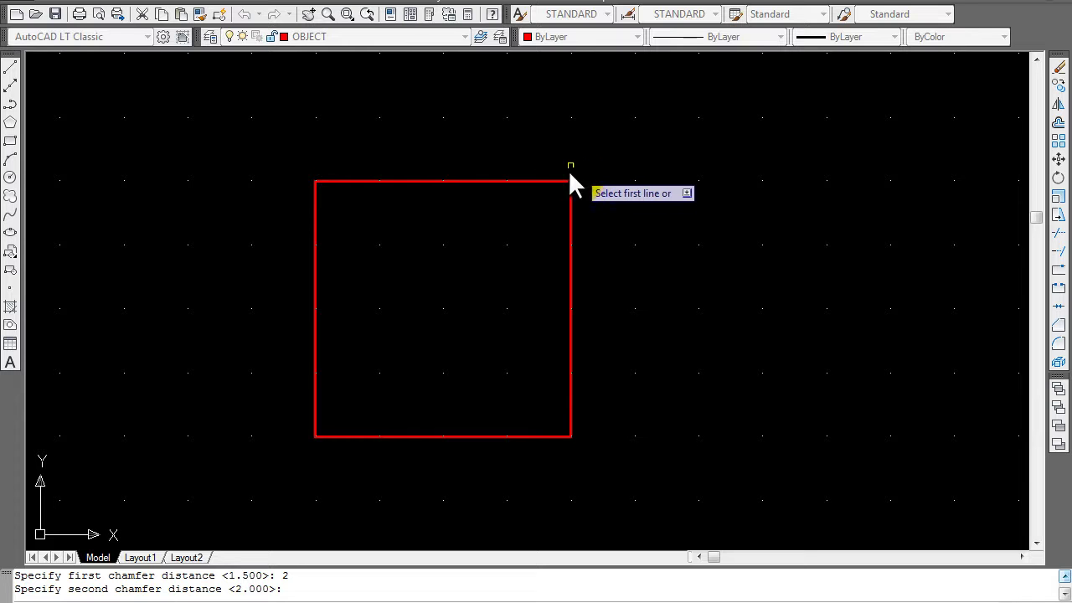
pyautogui.click(363, 181)
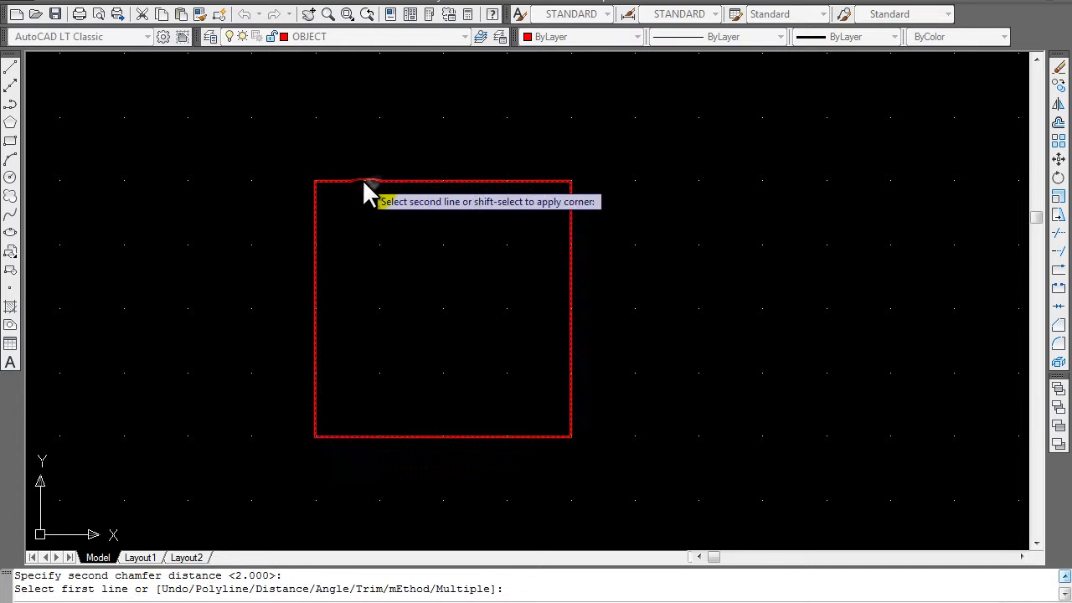
pyautogui.click(318, 228)
# - Repeat the Chamfer command on the upper-right corner, using the same distances of 2
pyautogui.rightClick(280, 226)
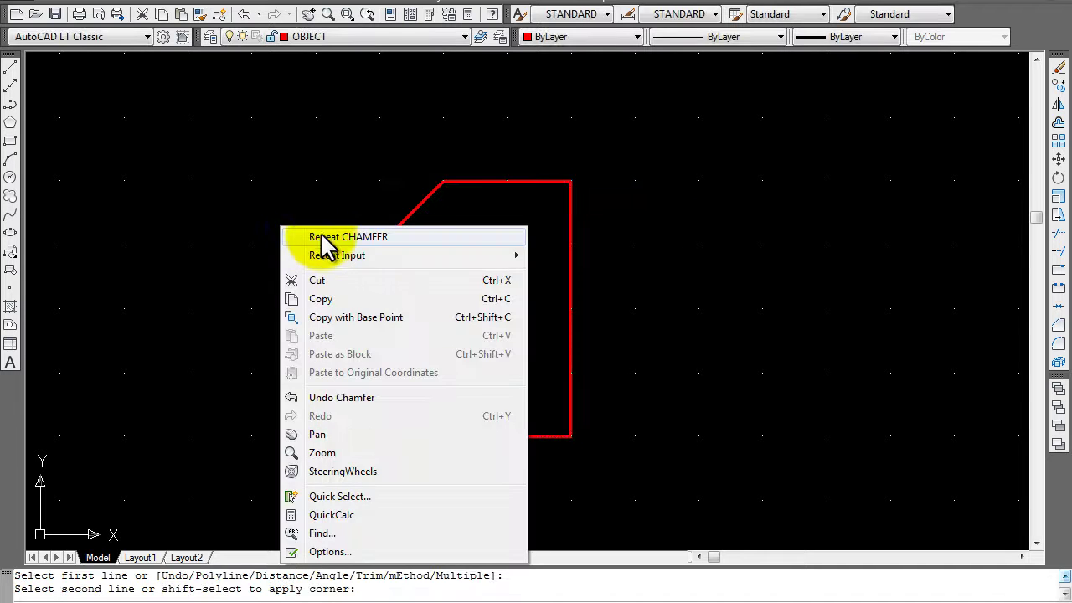
pyautogui.click(308, 238)
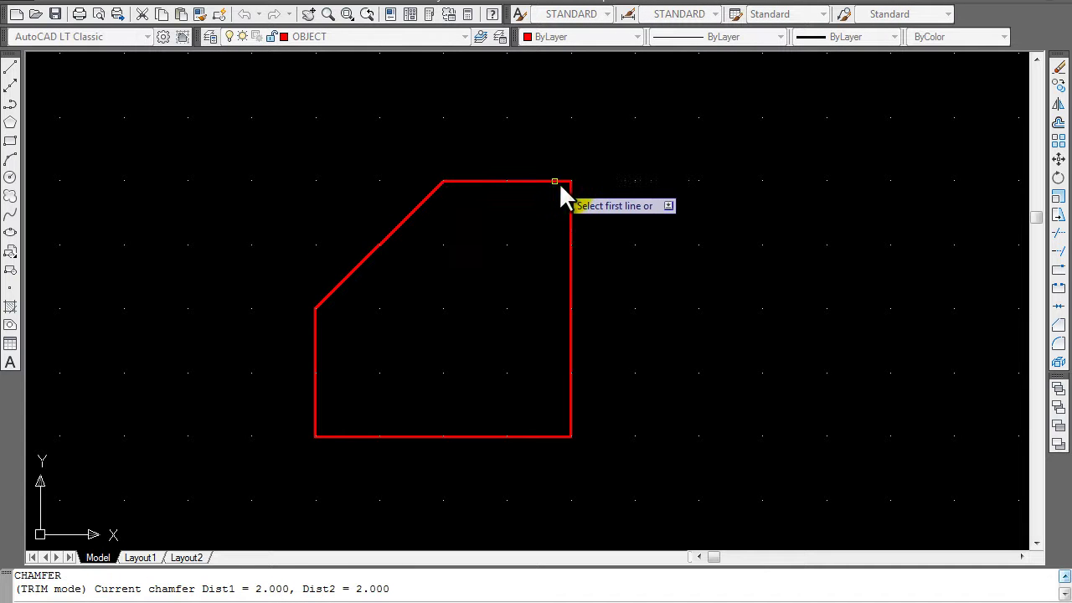
pyautogui.click(513, 182)
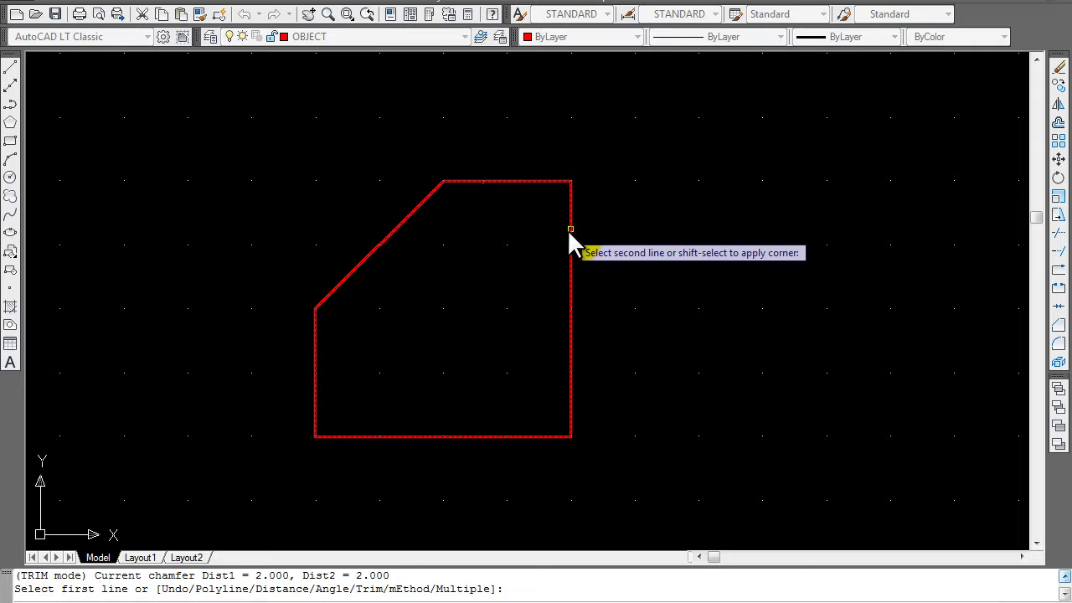
pyautogui.click(571, 230)
pyautogui.press('Escape')
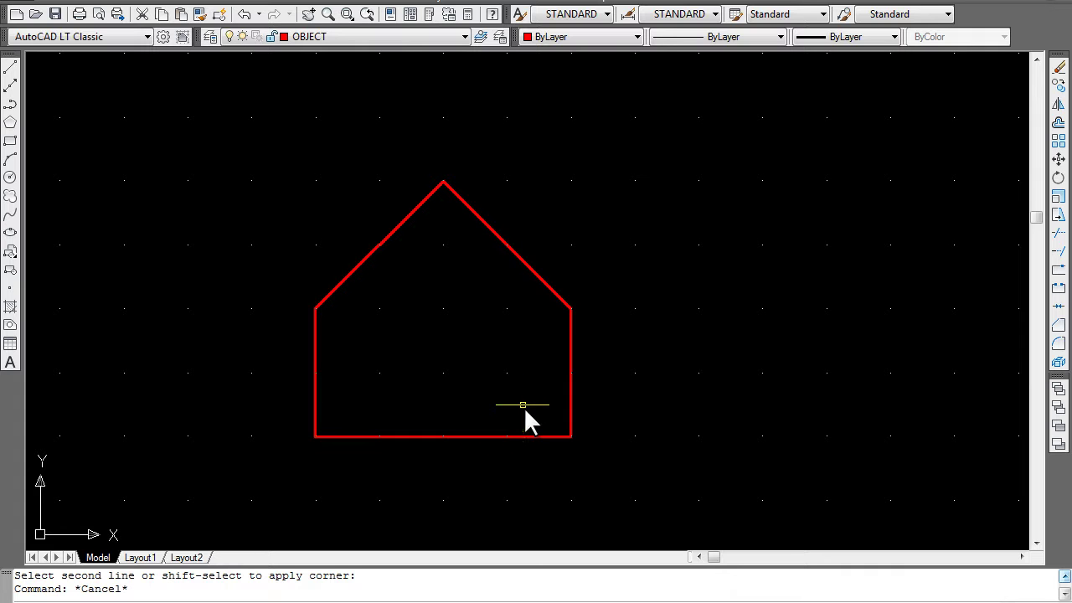
pyautogui.click(421, 10)
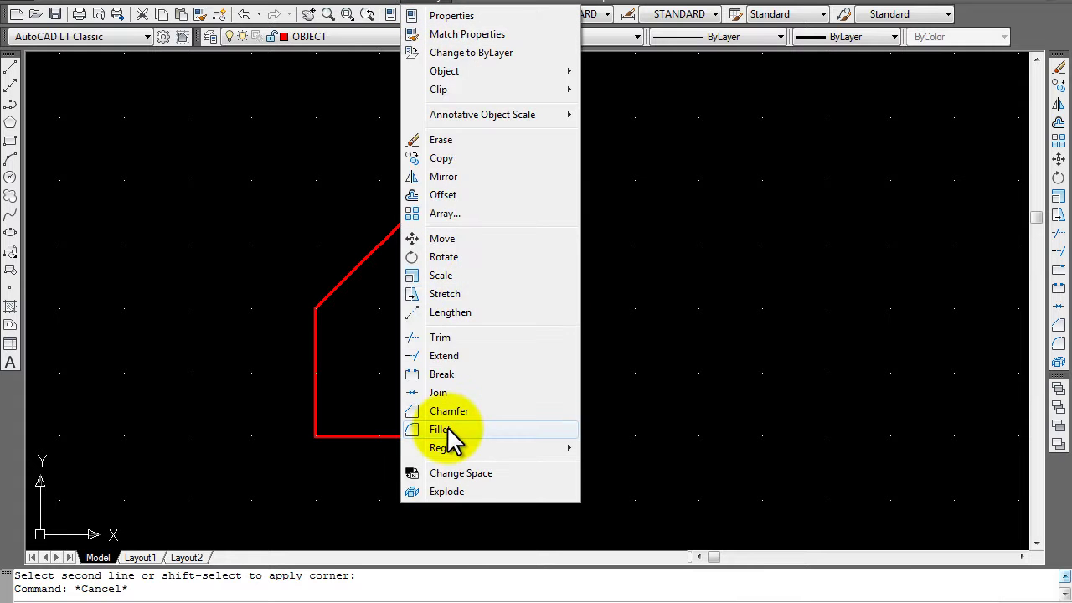
pyautogui.press('Escape')
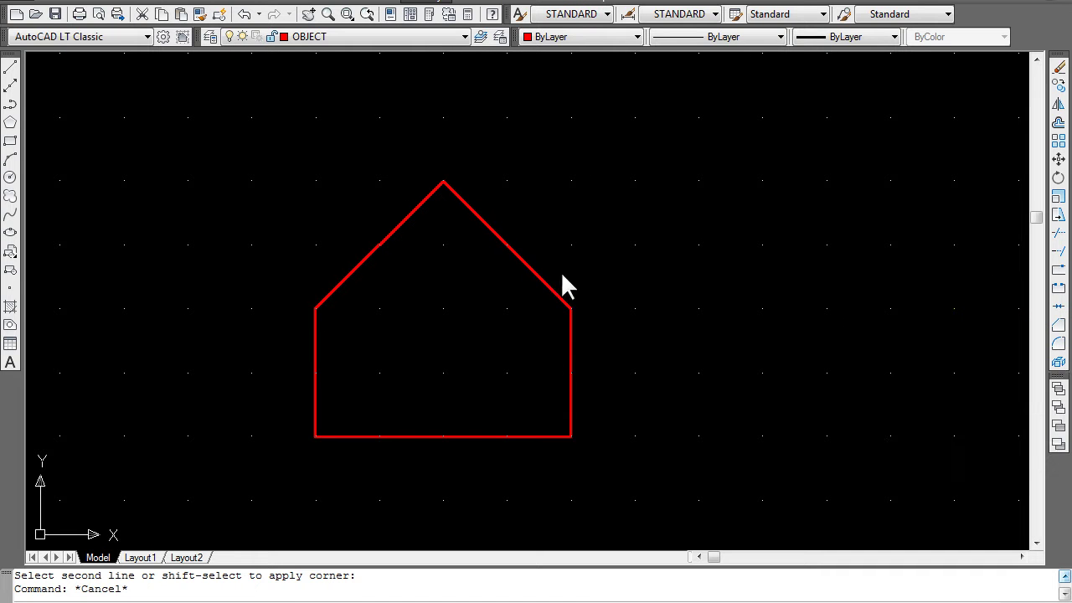
pyautogui.click(838, 137)
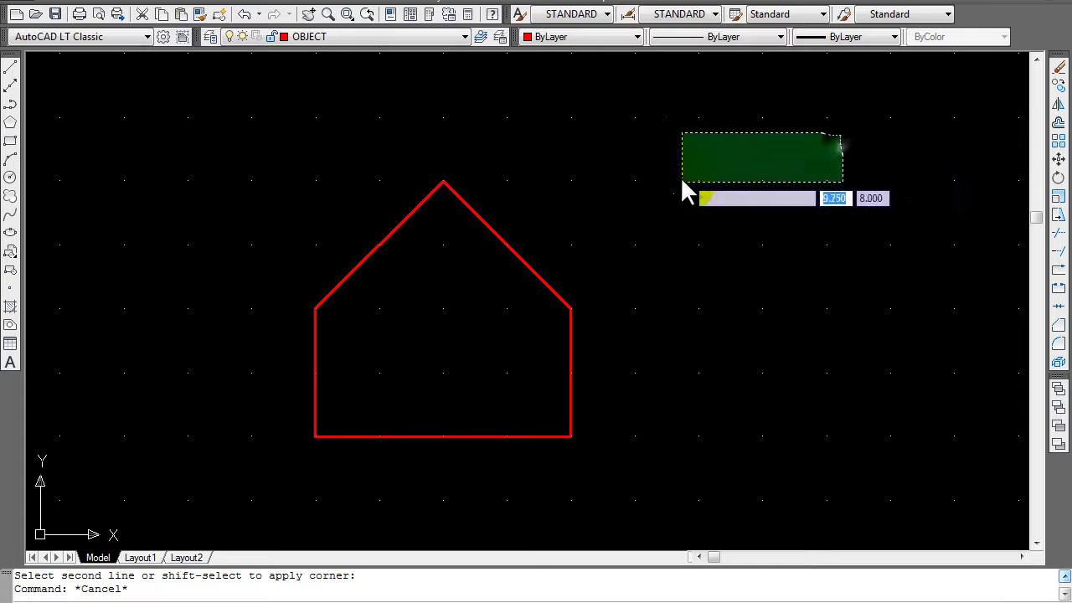
pyautogui.press('Escape')
# - Fillet the lower-right corner of the chamfered square with a radius of 2
pyautogui.write('f')
pyautogui.press('Return')
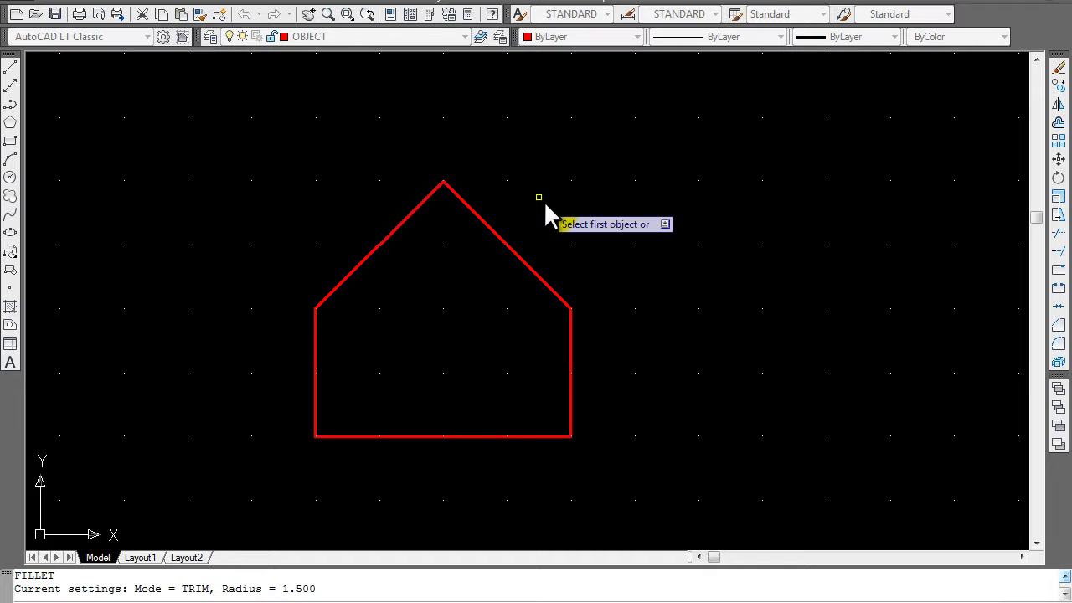
pyautogui.write('R')
pyautogui.press('Return')
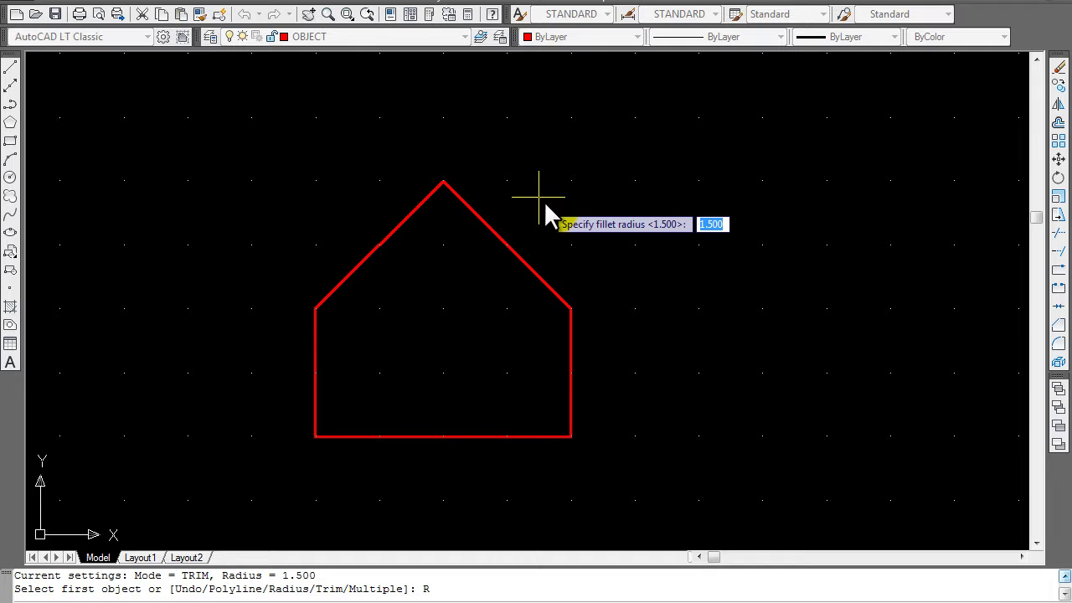
pyautogui.write('2')
pyautogui.press('Return')
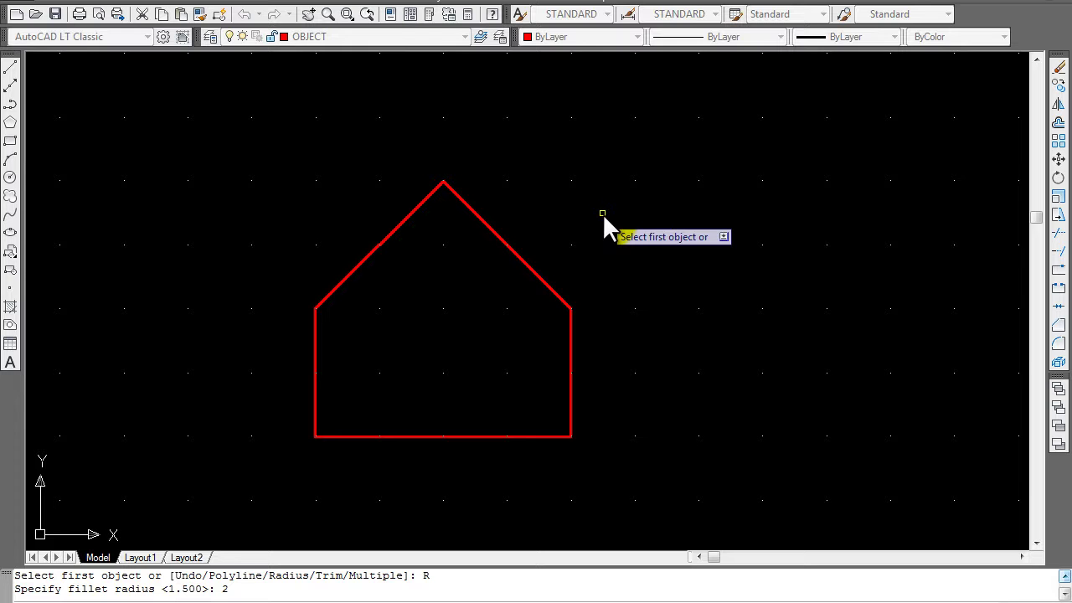
pyautogui.click(570, 390)
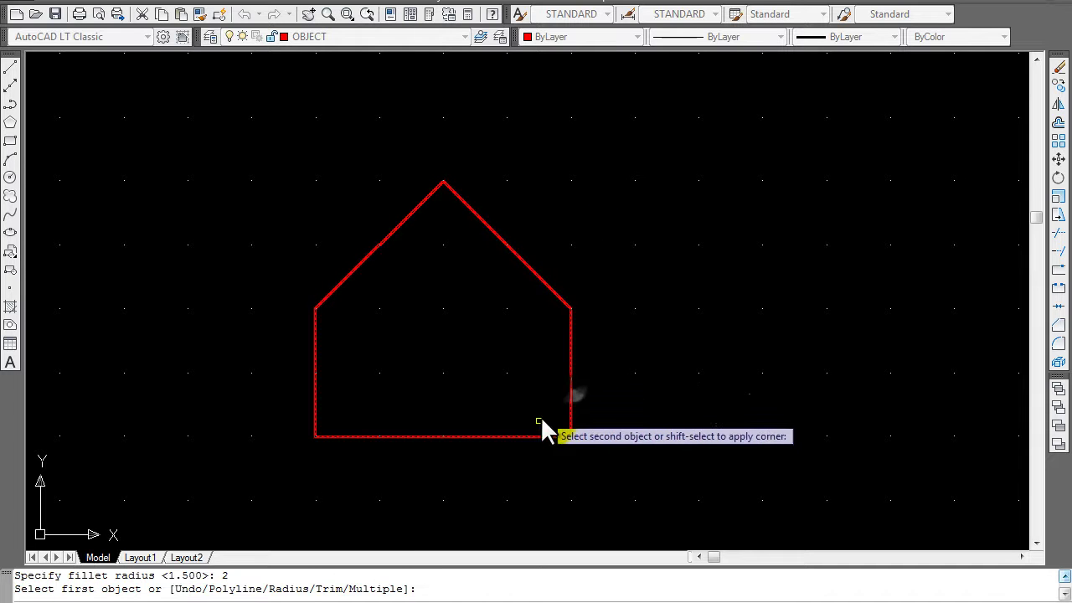
pyautogui.click(534, 436)
# - Repeat the Fillet command on the square's lower-left corner, using the same radius of 2
pyautogui.rightClick(452, 366)
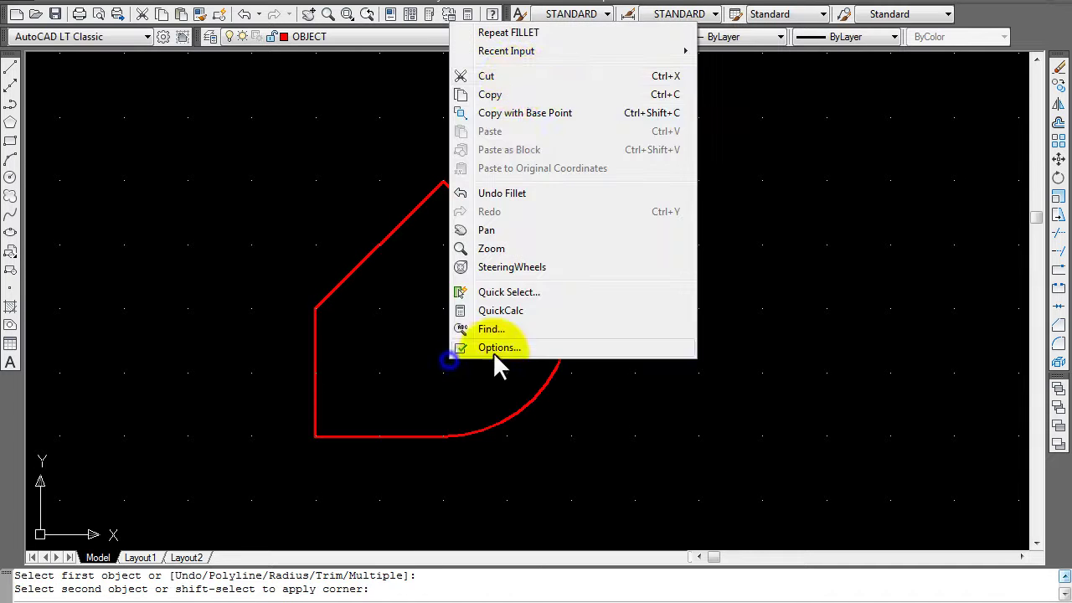
pyautogui.click(506, 28)
pyautogui.click(316, 364)
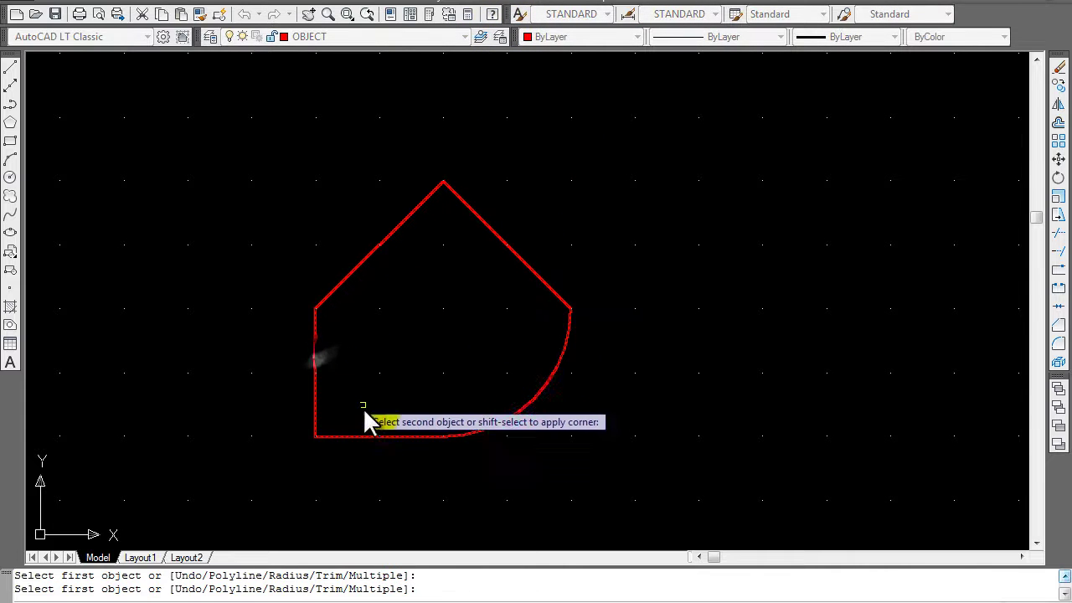
pyautogui.click(369, 434)
pyautogui.press('Escape')
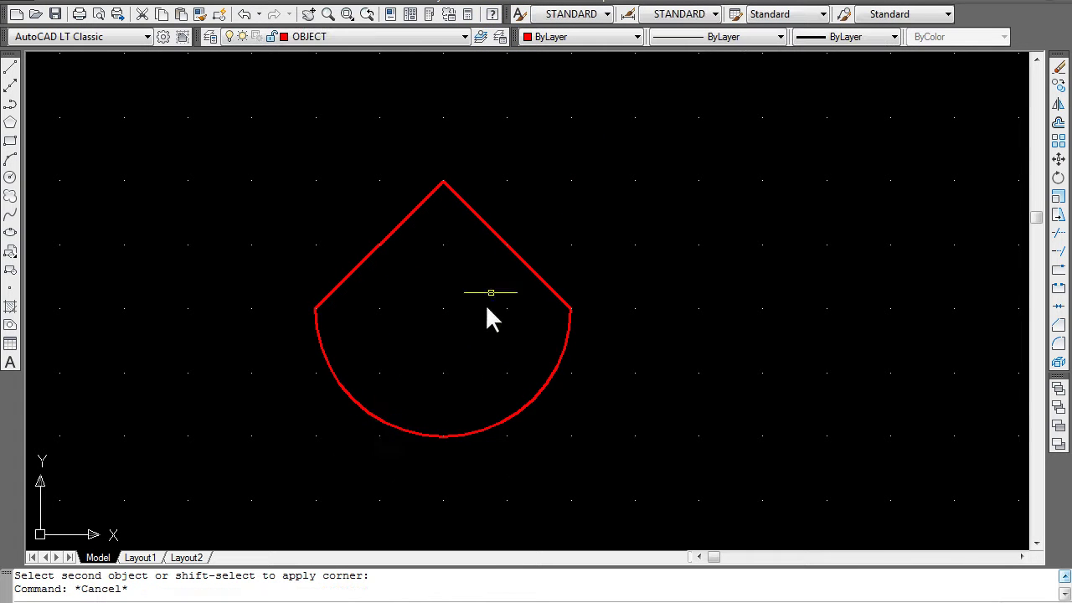
# - Draw a rectangle 3 units wide and 5 units high beside the first shape, and check its dimensions
pyautogui.scroll(-1, 540, 284)
pyautogui.write('z')
pyautogui.press('Return')
pyautogui.write('a')
pyautogui.press('Return')
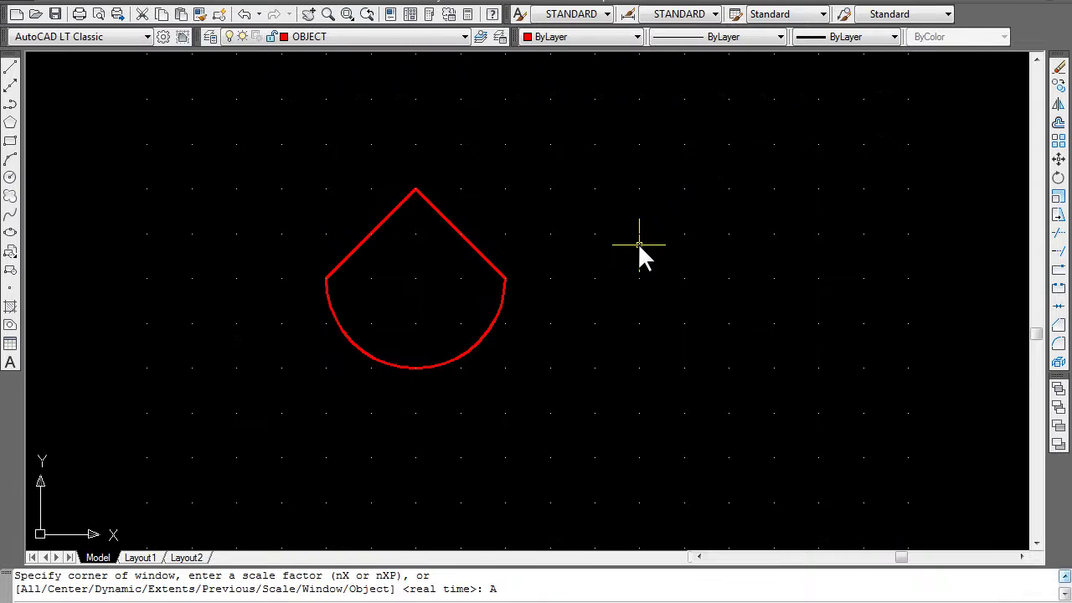
pyautogui.click(12, 143)
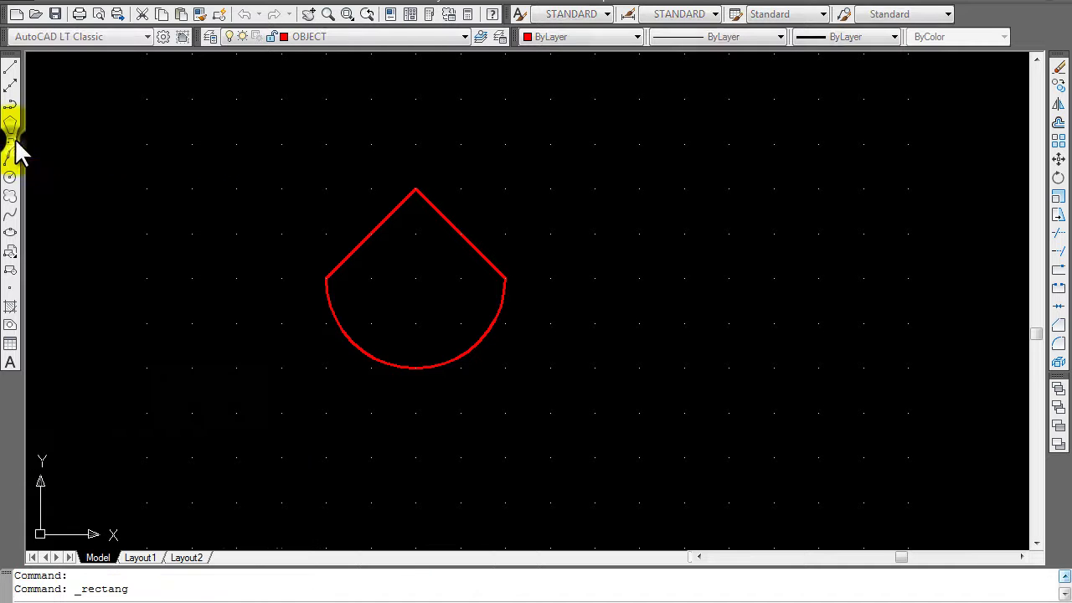
pyautogui.click(595, 234)
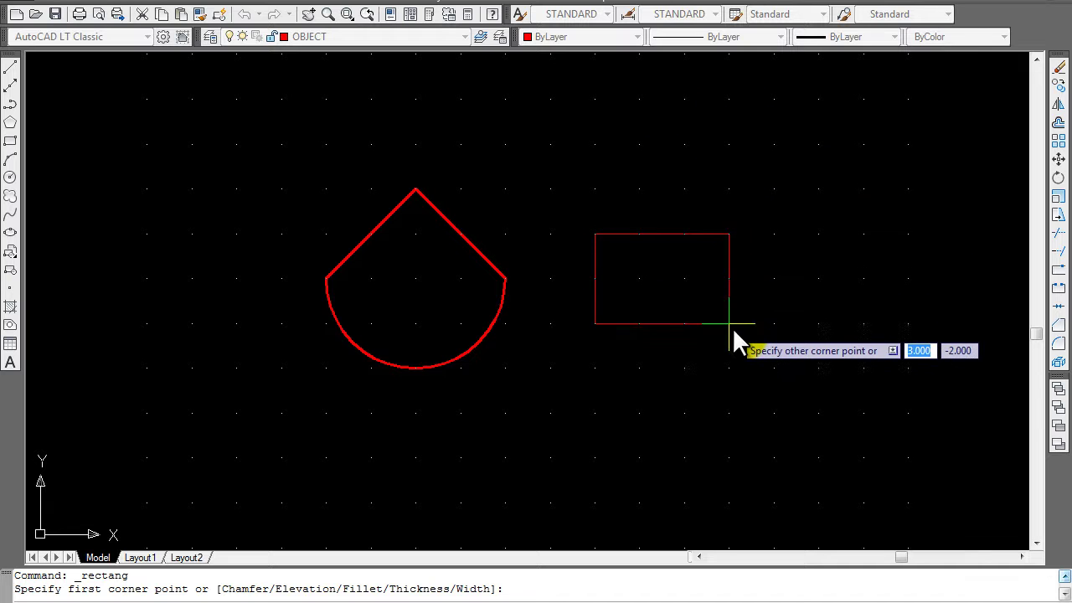
pyautogui.click(731, 457)
pyautogui.scroll(1, 770, 328)
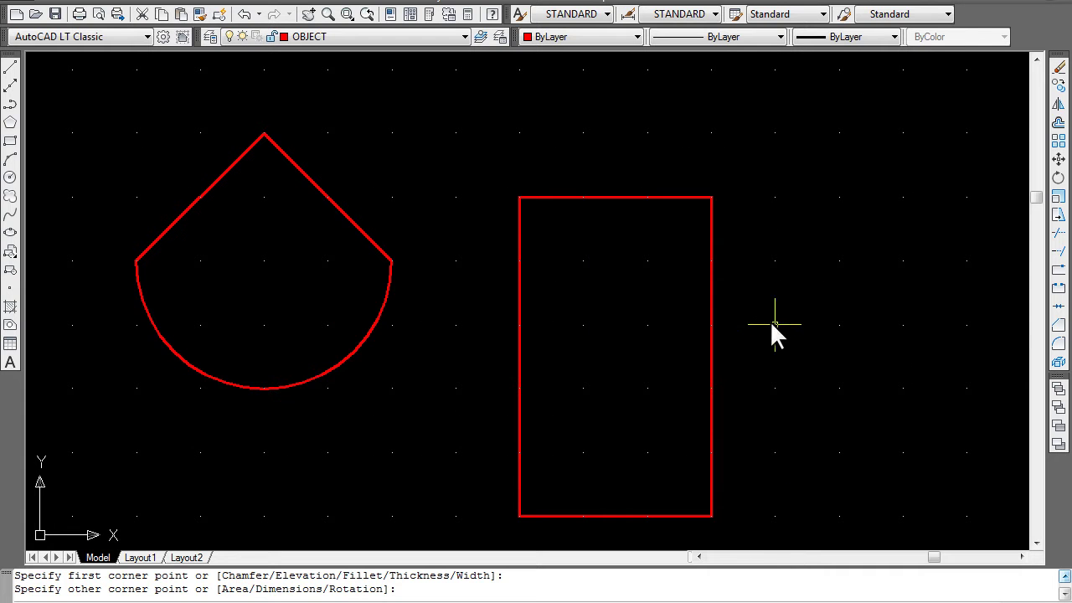
pyautogui.click(711, 222)
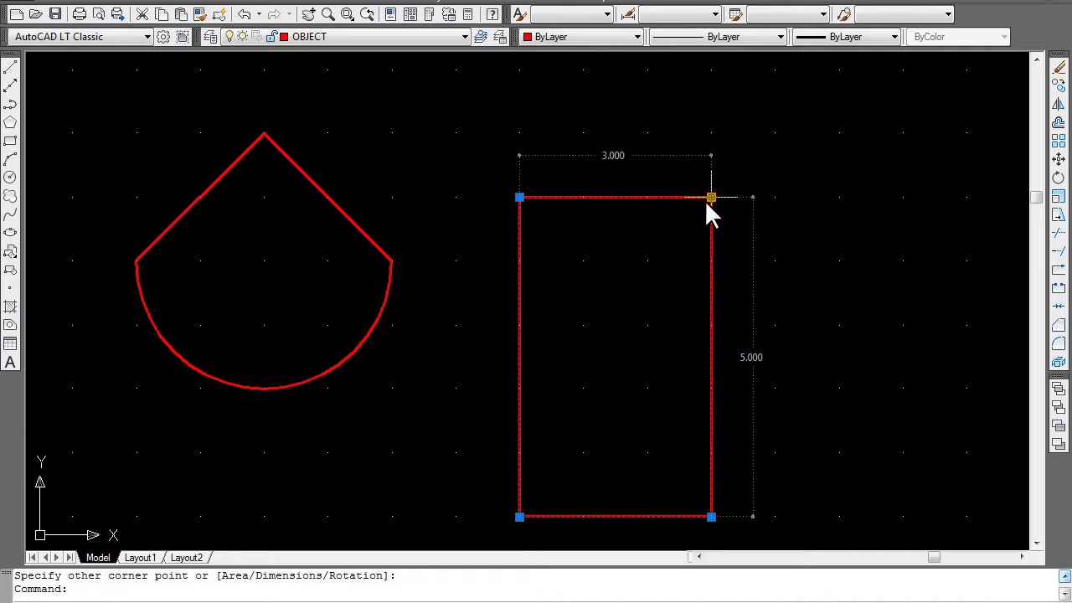
pyautogui.press('Escape')
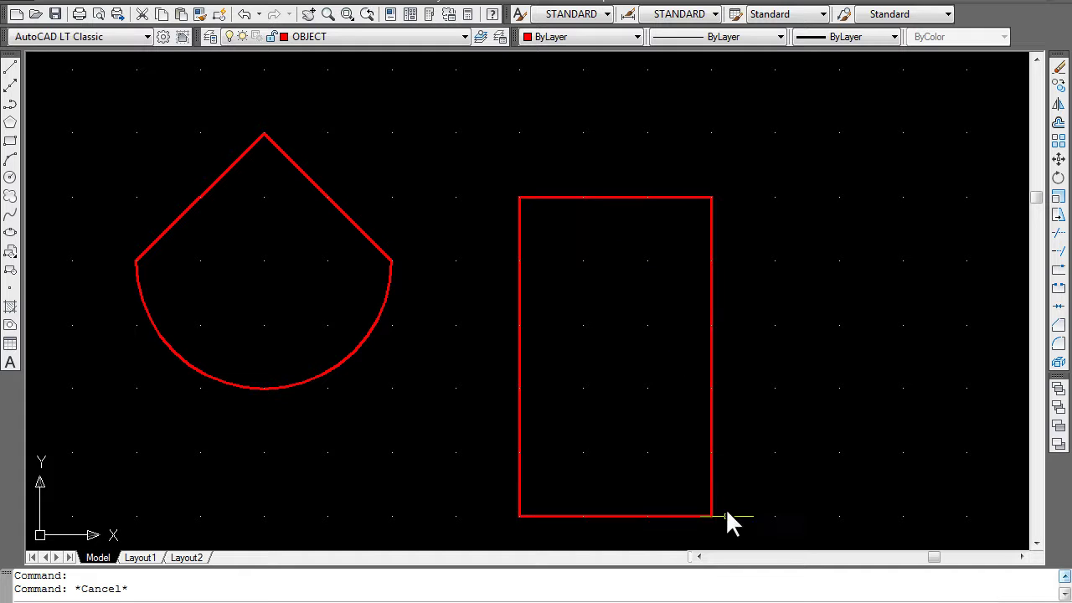
pyautogui.press('Escape')
# - Chamfer the rectangle's upper-left corner with both chamfer distances set to 1.5
pyautogui.write('c')
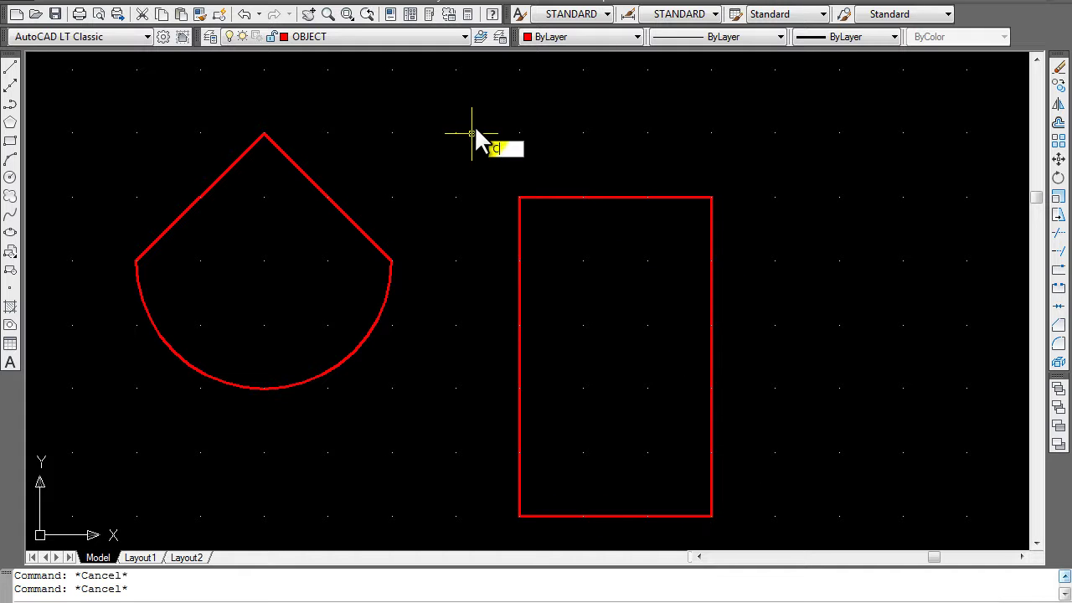
pyautogui.write('ha')
pyautogui.press('Return')
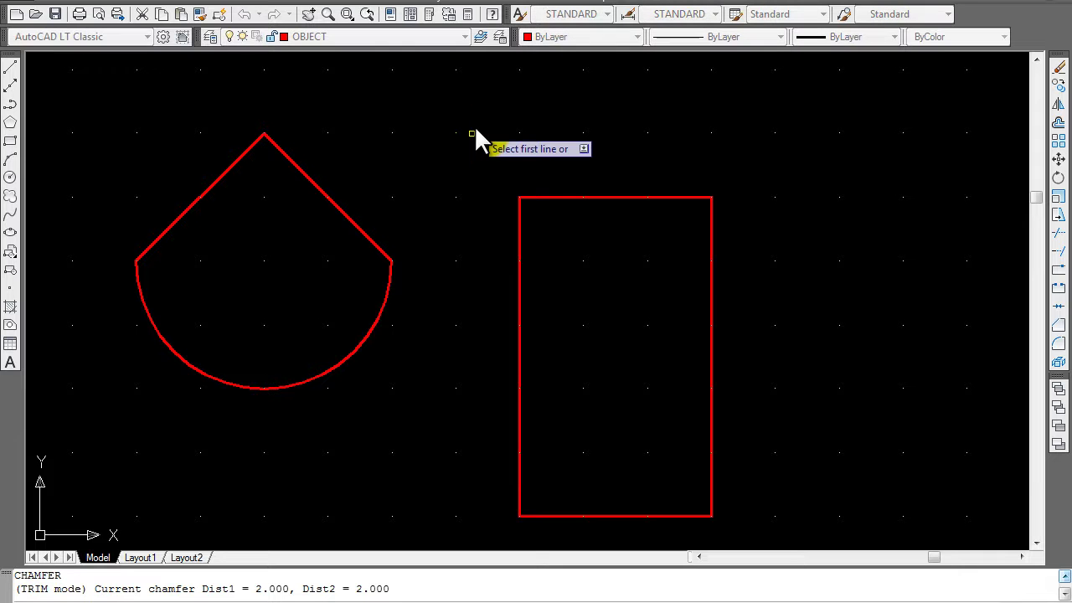
pyautogui.write('d')
pyautogui.press('Return')
pyautogui.write('1.5')
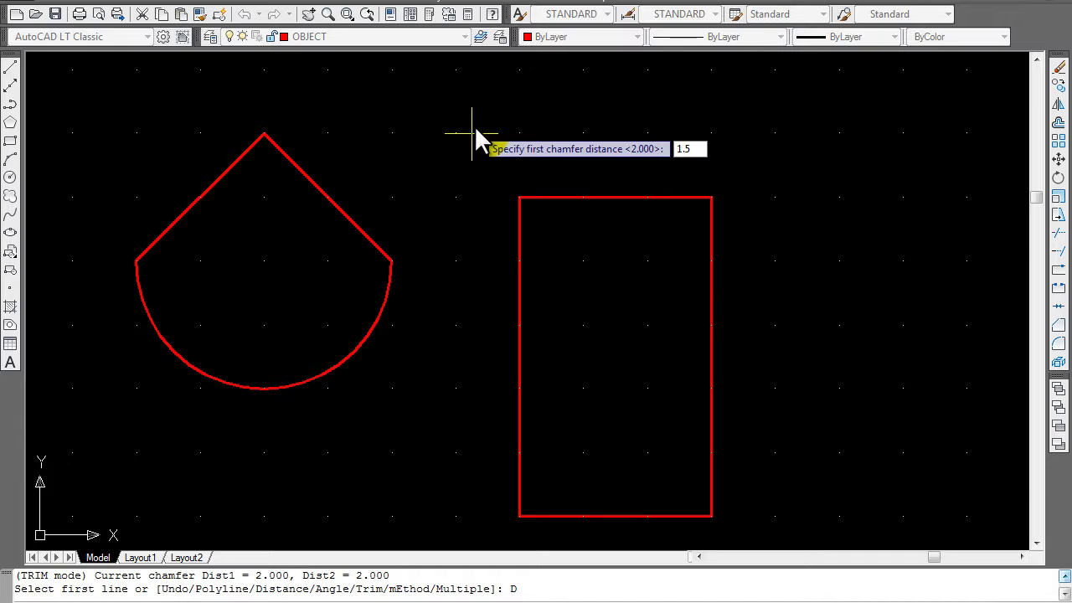
pyautogui.press('Return')
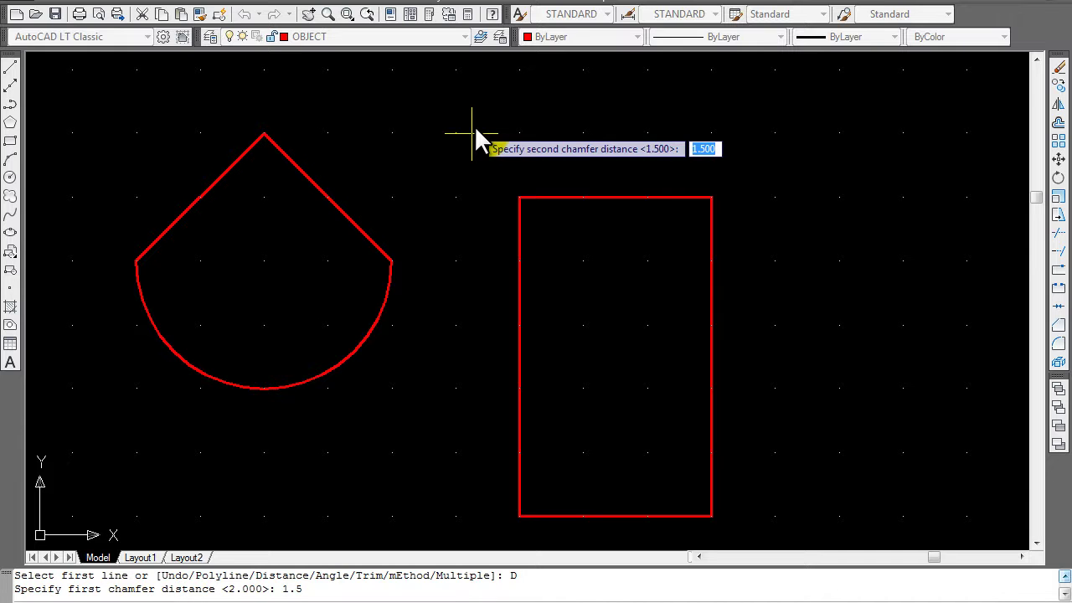
pyautogui.press('Return')
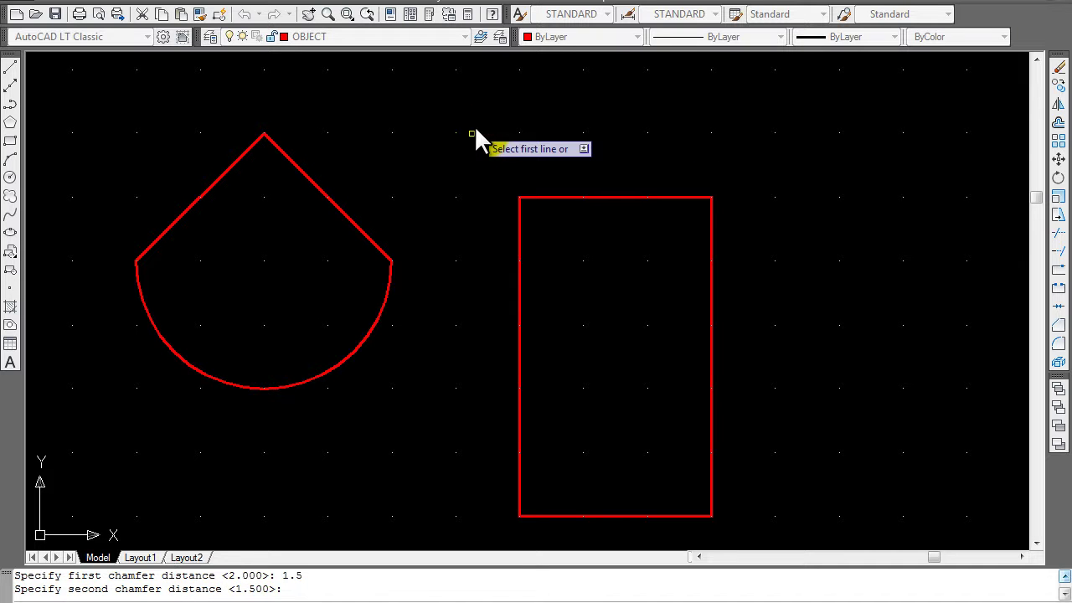
pyautogui.click(555, 197)
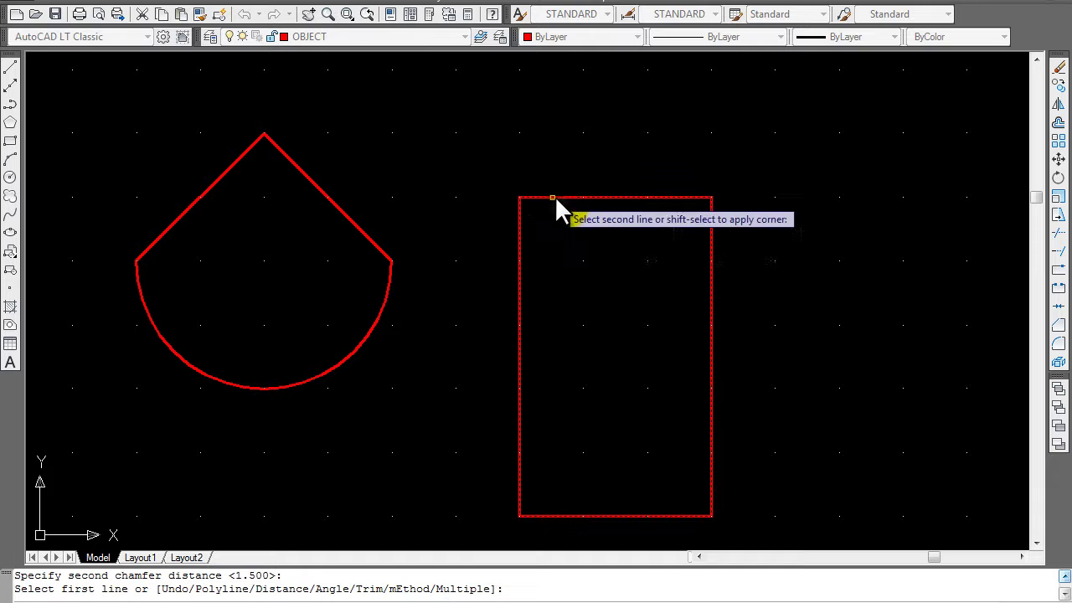
pyautogui.click(520, 251)
# - Repeat the Chamfer command on the rectangle's upper-right corner, using the same distances of 1.5
pyautogui.rightClick(471, 205)
pyautogui.click(514, 206)
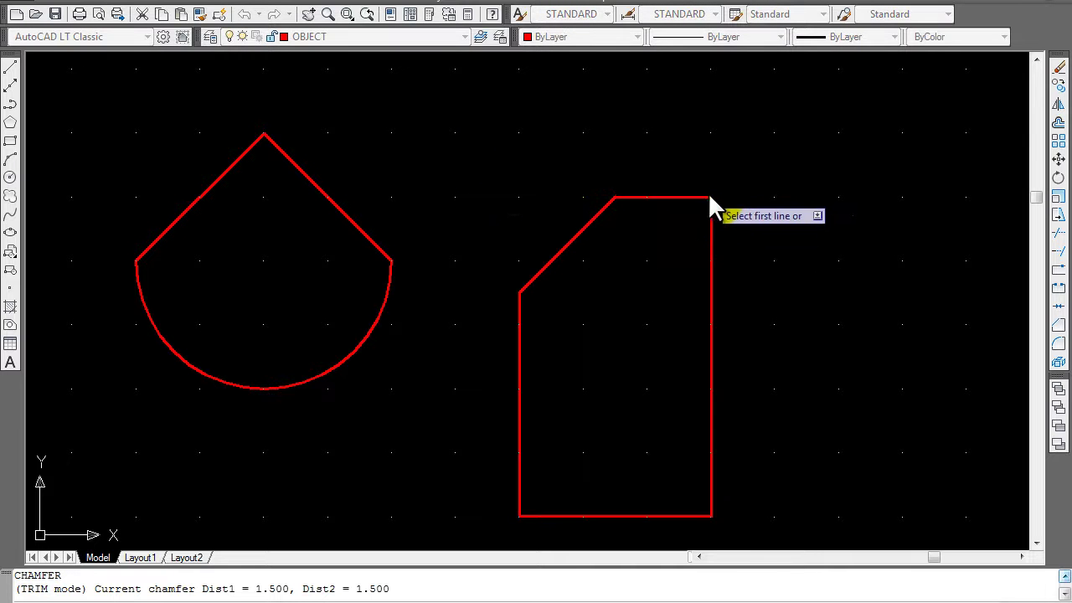
pyautogui.click(668, 198)
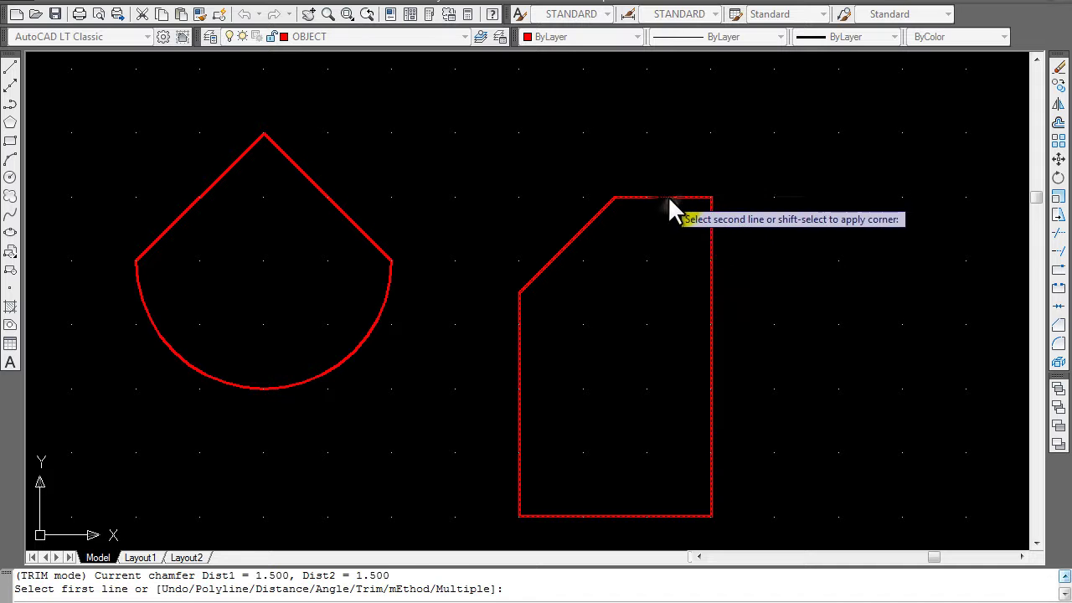
pyautogui.click(711, 244)
pyautogui.press('Escape')
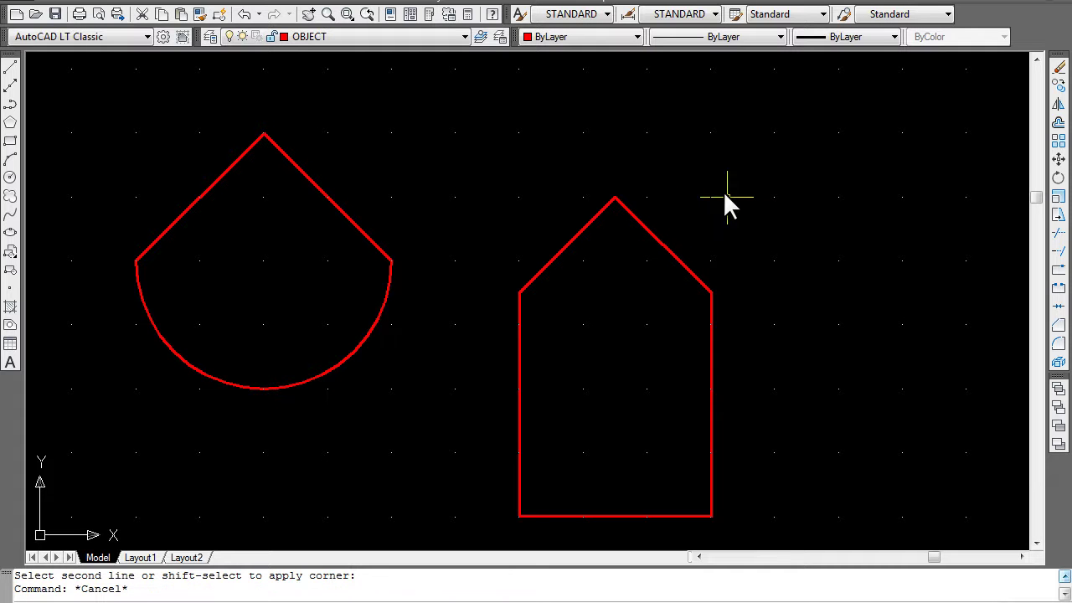
pyautogui.press('Escape')
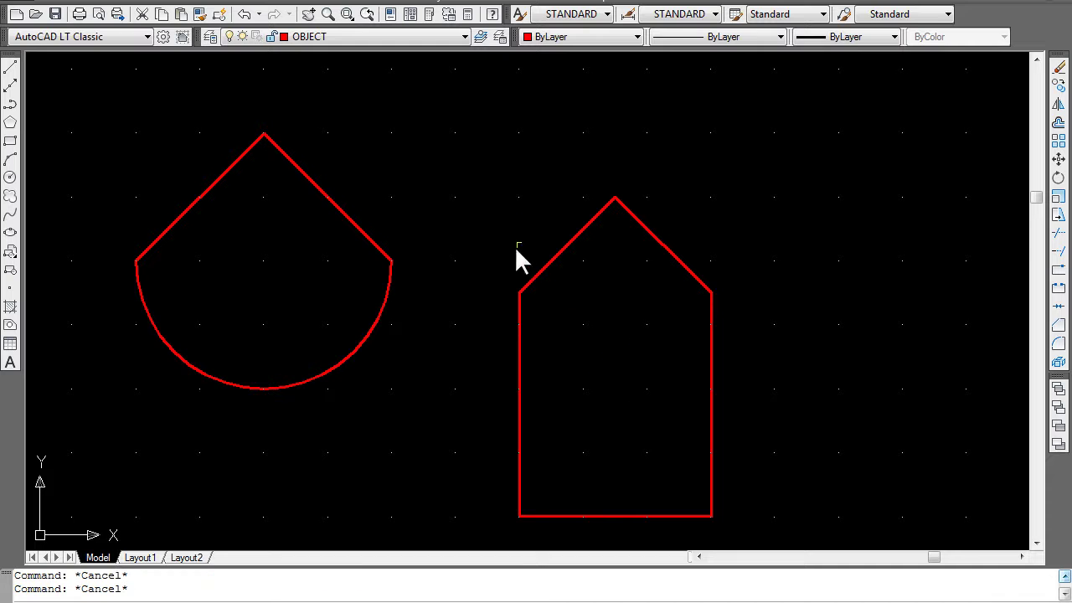
# - Fillet the rectangle's lower-left corner with a radius of 1.5
pyautogui.write('F')
pyautogui.press('Return')
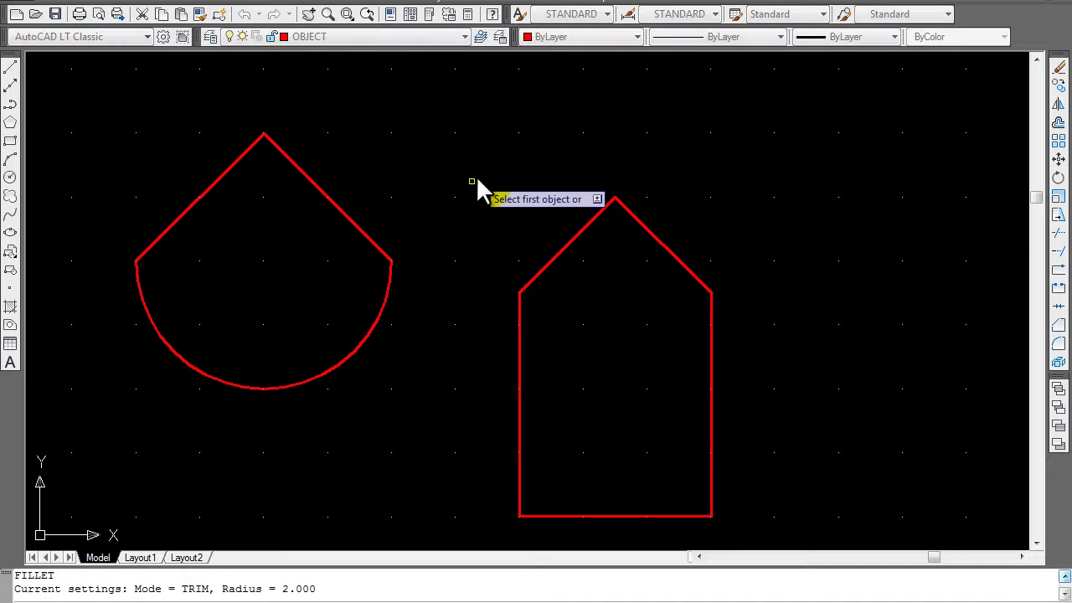
pyautogui.write('R')
pyautogui.press('Return')
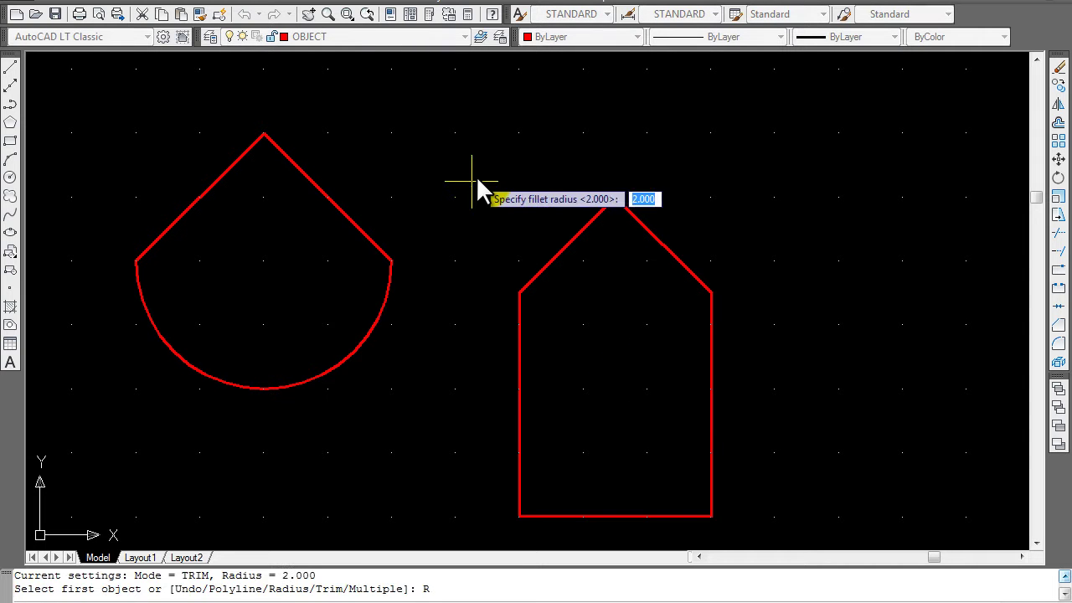
pyautogui.write('1.5')
pyautogui.press('Return')
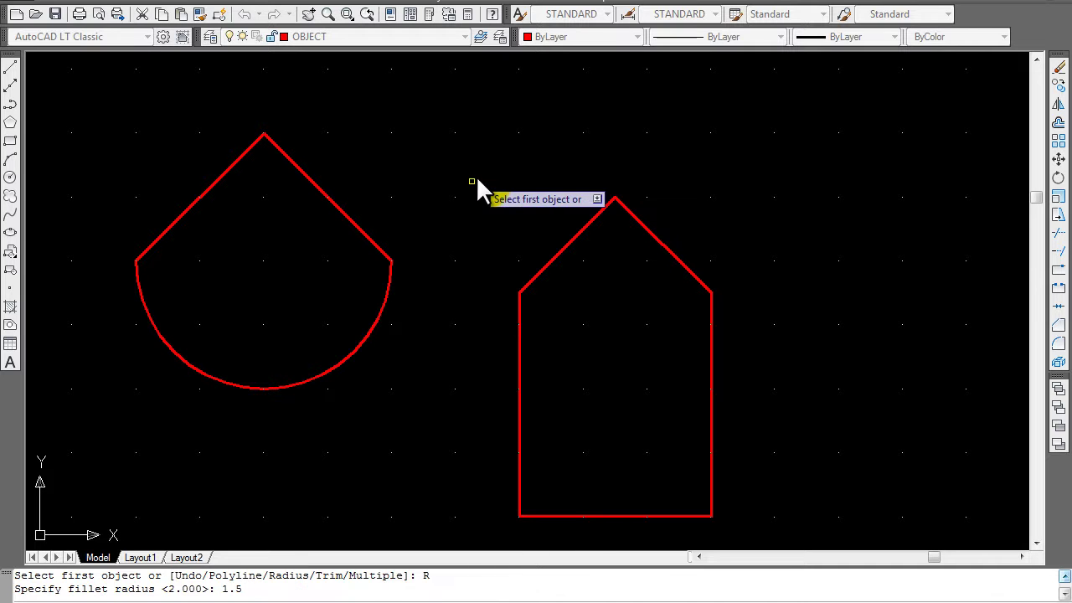
pyautogui.click(519, 466)
pyautogui.click(568, 516)
# - Repeat the Fillet command on the rectangle's lower-right corner, using the same radius of 1.5
pyautogui.rightClick(600, 384)
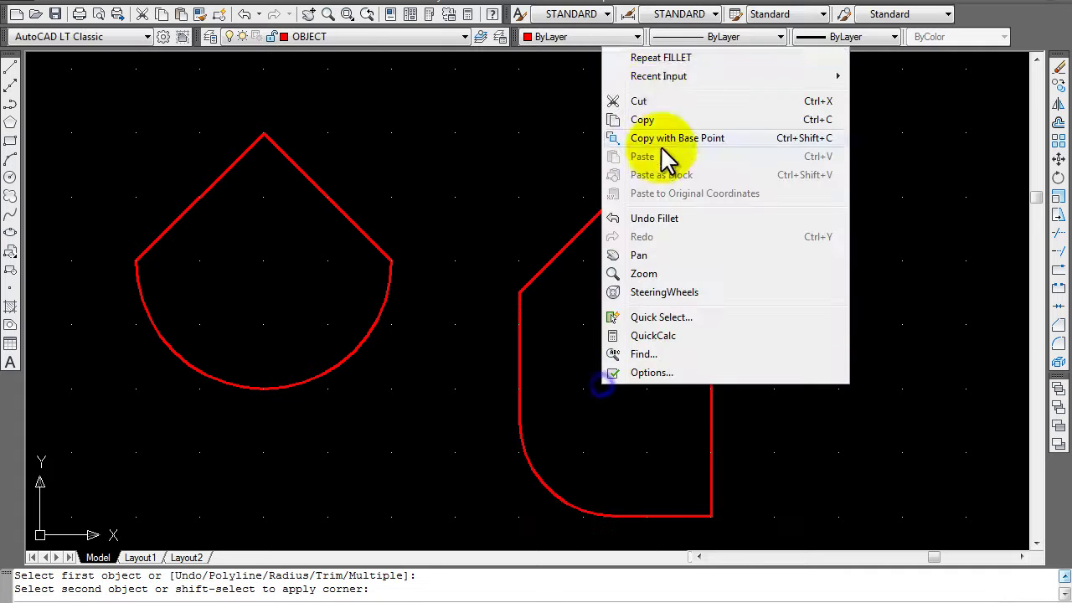
pyautogui.click(663, 58)
pyautogui.click(712, 419)
pyautogui.click(649, 517)
pyautogui.press('Escape')
# - Add a multiline text label containing the person's title and surname inside the left shape, keeping the .250 text height
pyautogui.write('z')
pyautogui.press('Return')
pyautogui.write('a')
pyautogui.press('Return')
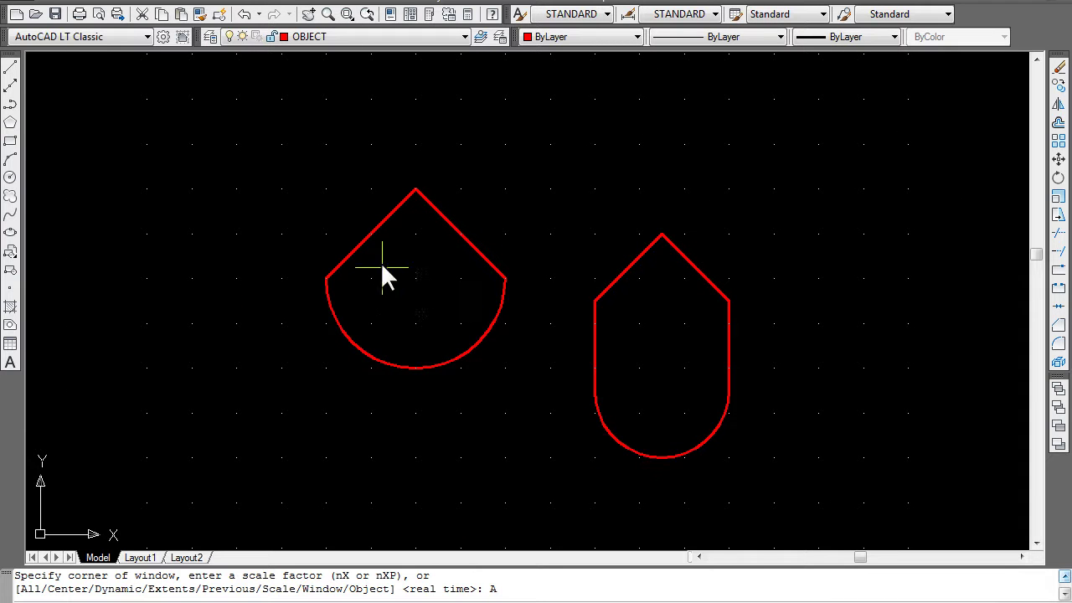
pyautogui.click(11, 362)
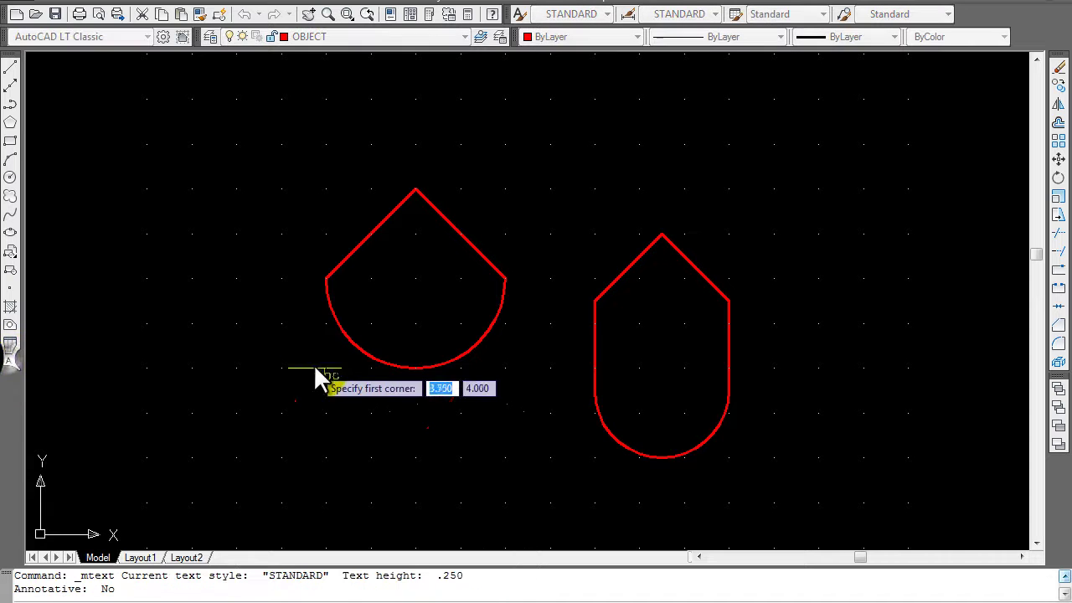
pyautogui.click(361, 268)
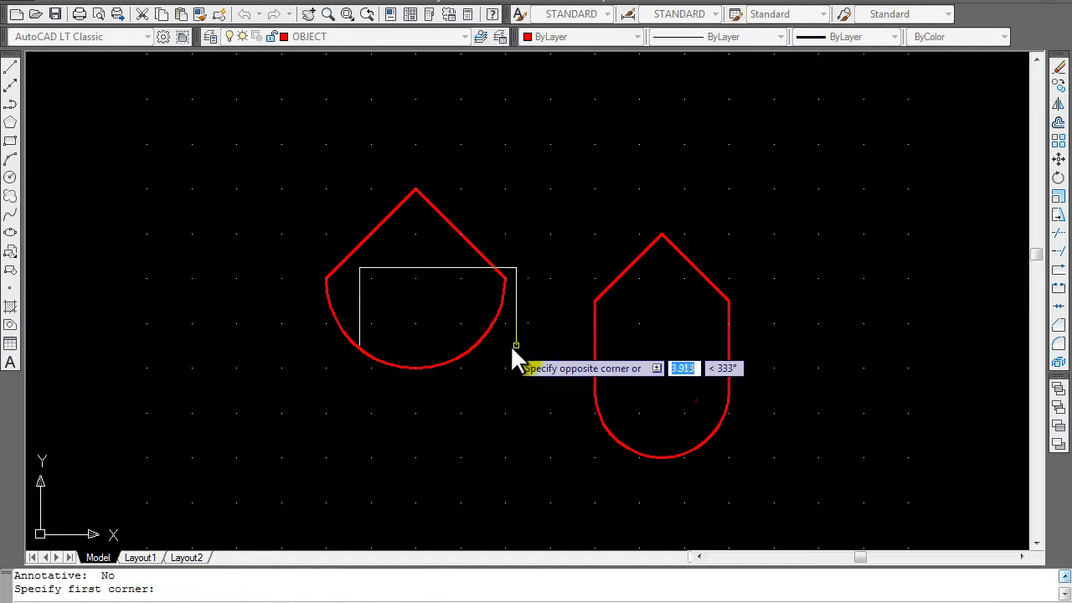
pyautogui.click(555, 362)
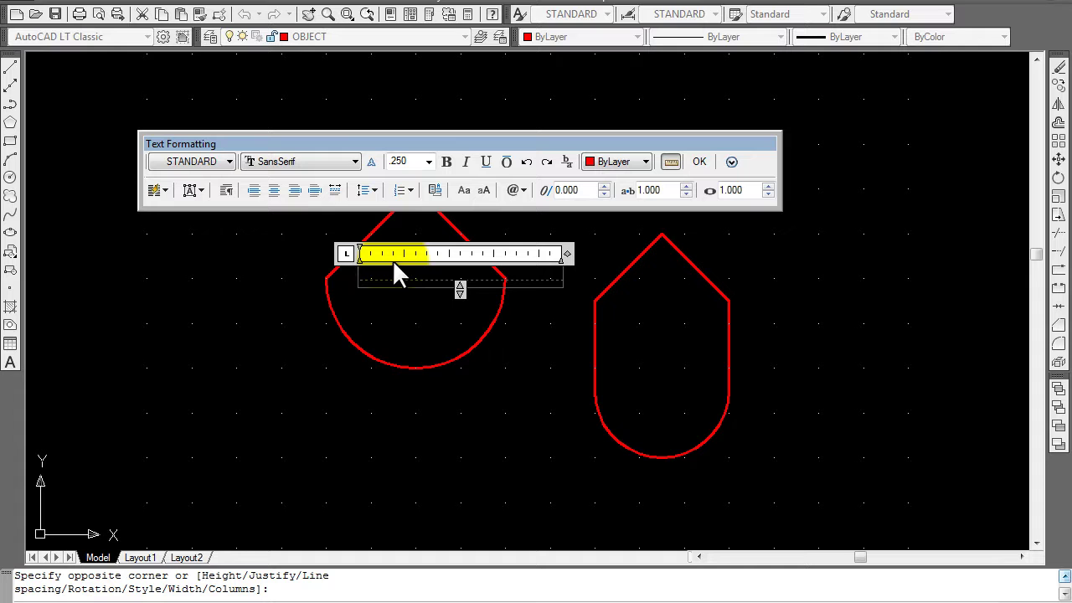
pyautogui.write('M')
pyautogui.write('r. ')
pyautogui.write('Lehman')
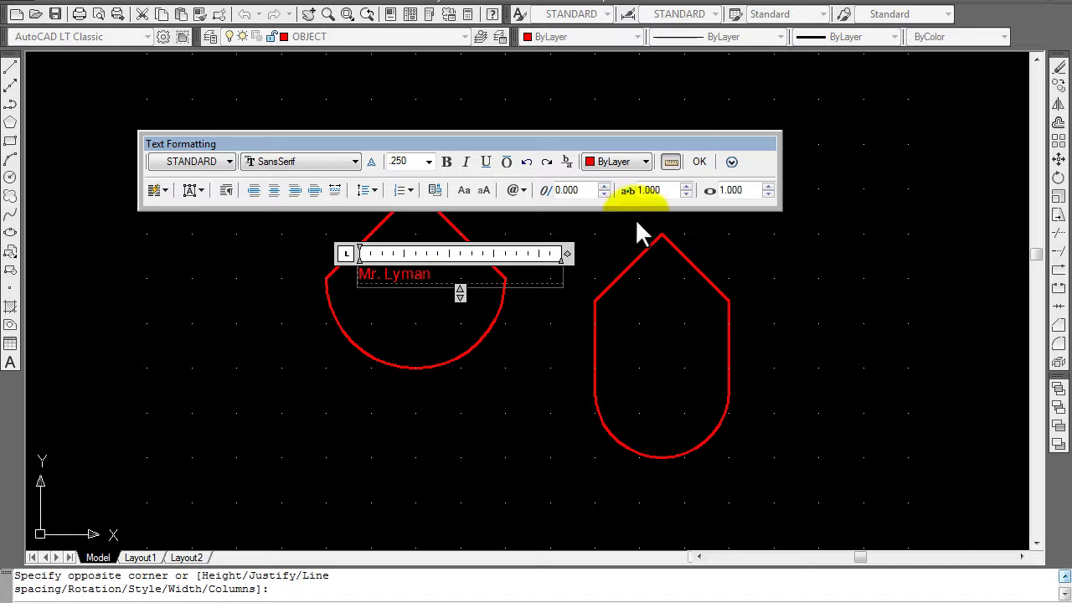
pyautogui.click(699, 161)
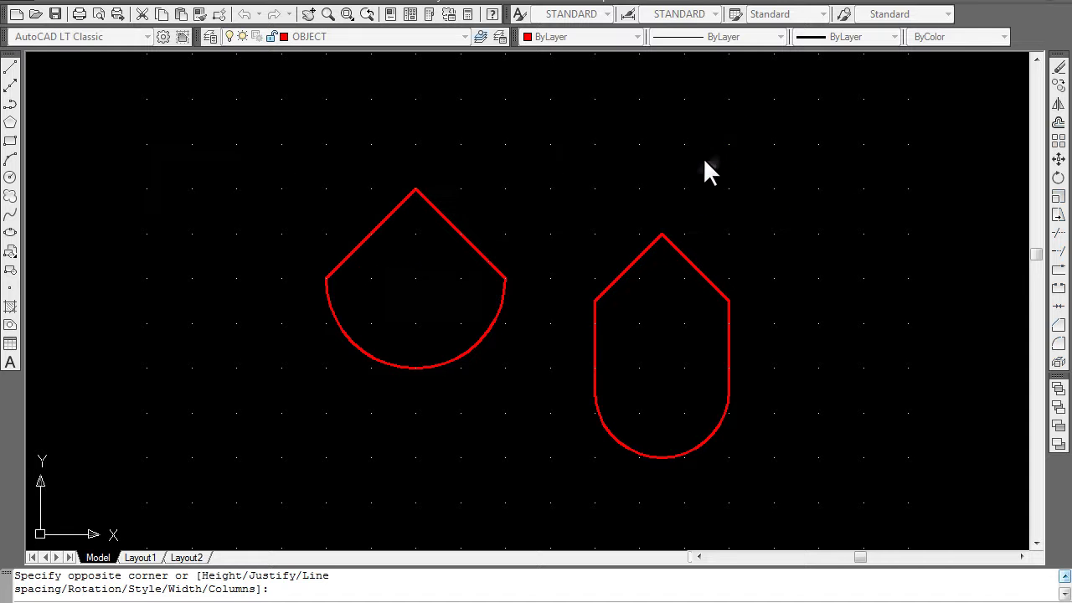
pyautogui.click(1058, 157)
pyautogui.click(391, 276)
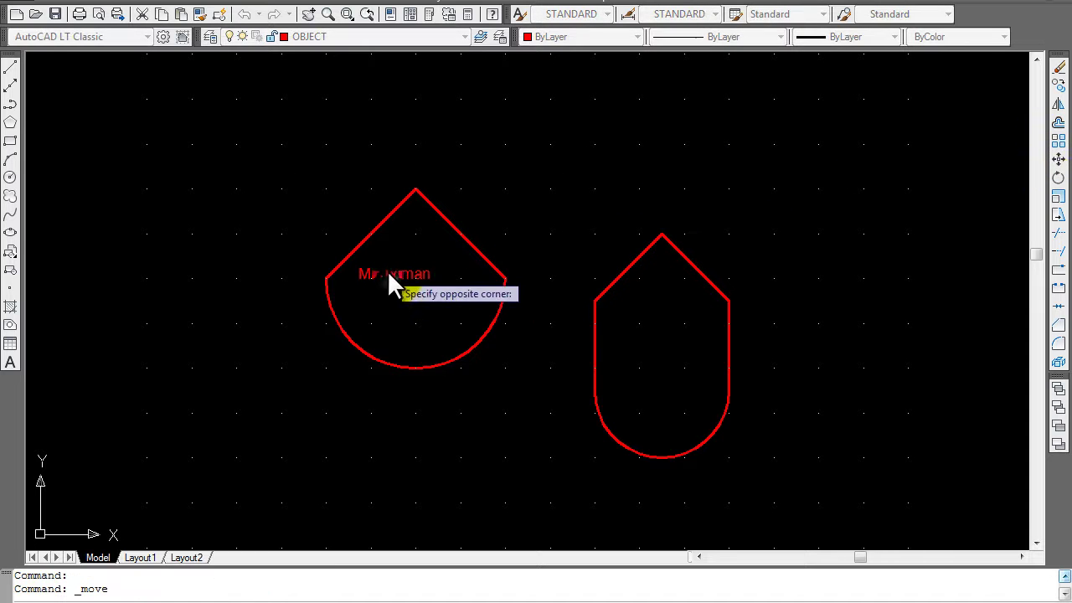
pyautogui.click(401, 278)
pyautogui.press('Return')
pyautogui.click(400, 276)
pyautogui.press('Escape')
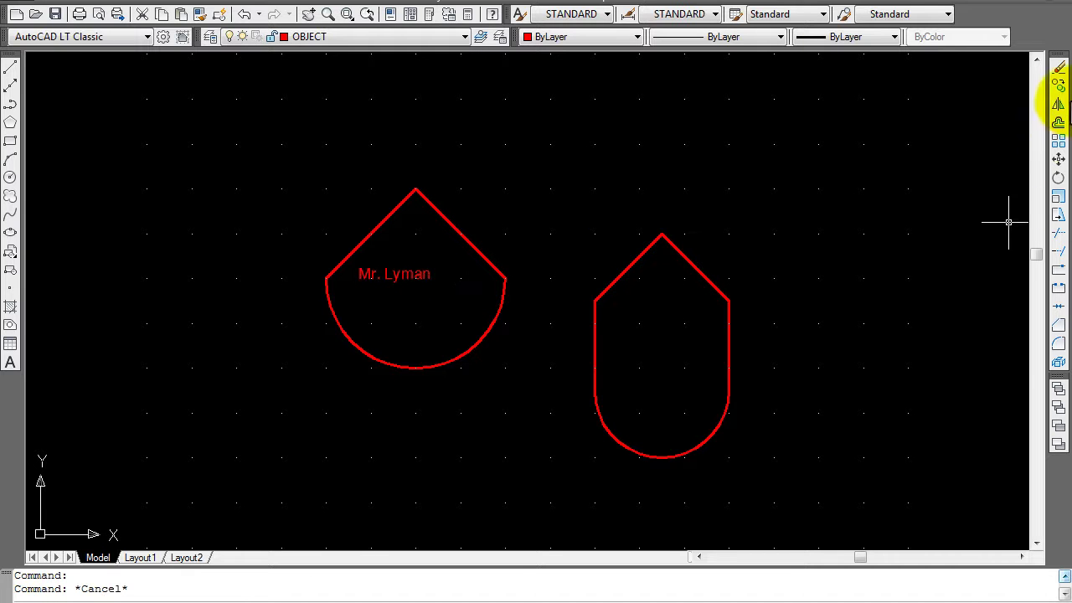
# - Move the name label slightly to the right inside the left shape
pyautogui.click(1058, 159)
pyautogui.click(400, 279)
pyautogui.click(411, 279)
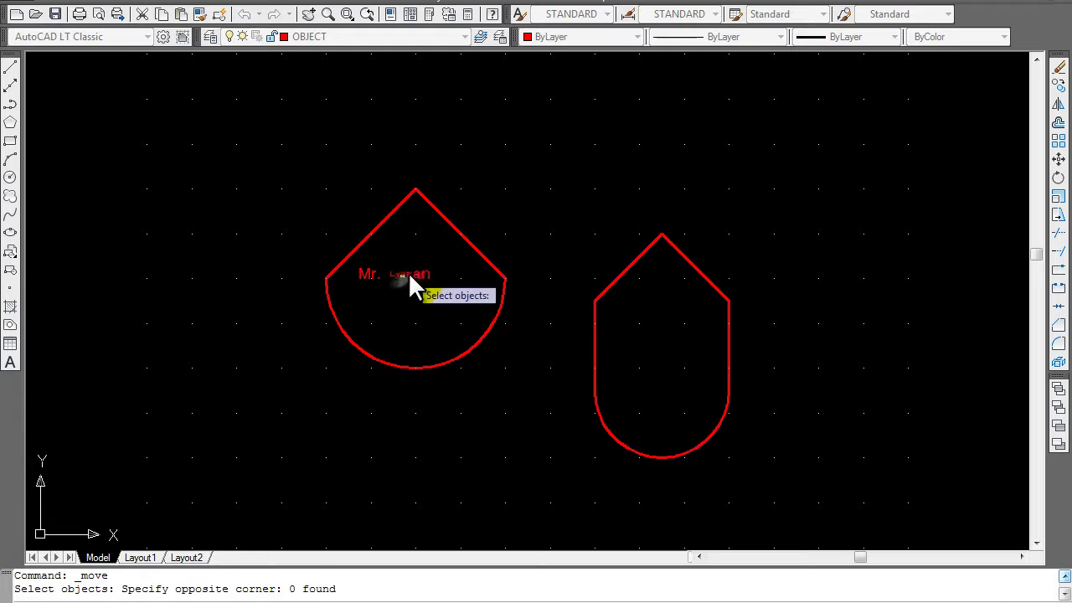
pyautogui.click(416, 278)
pyautogui.click(410, 278)
pyautogui.click(405, 272)
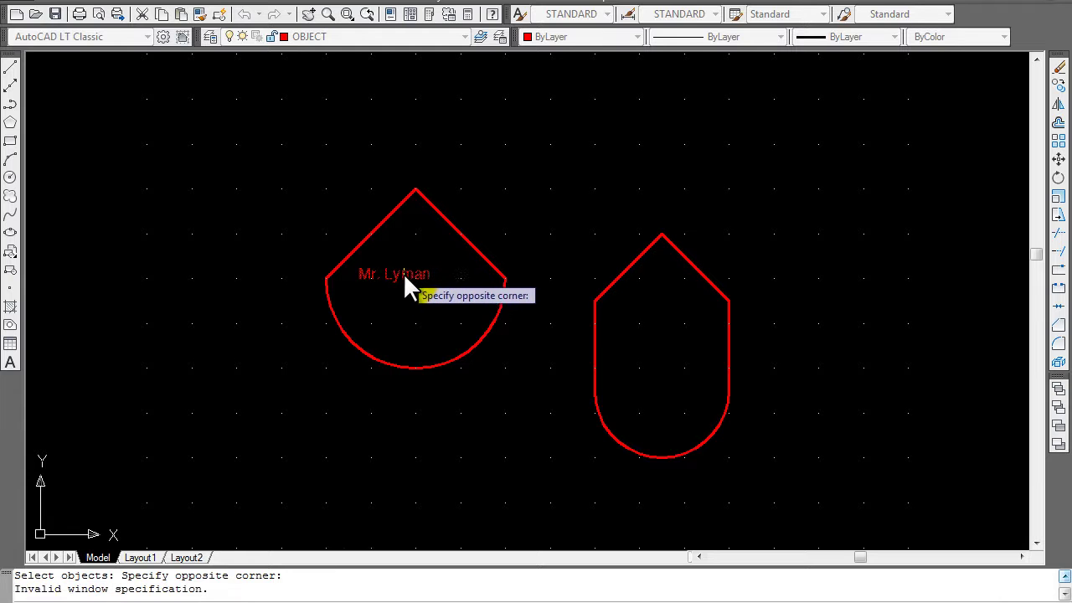
pyautogui.click(397, 274)
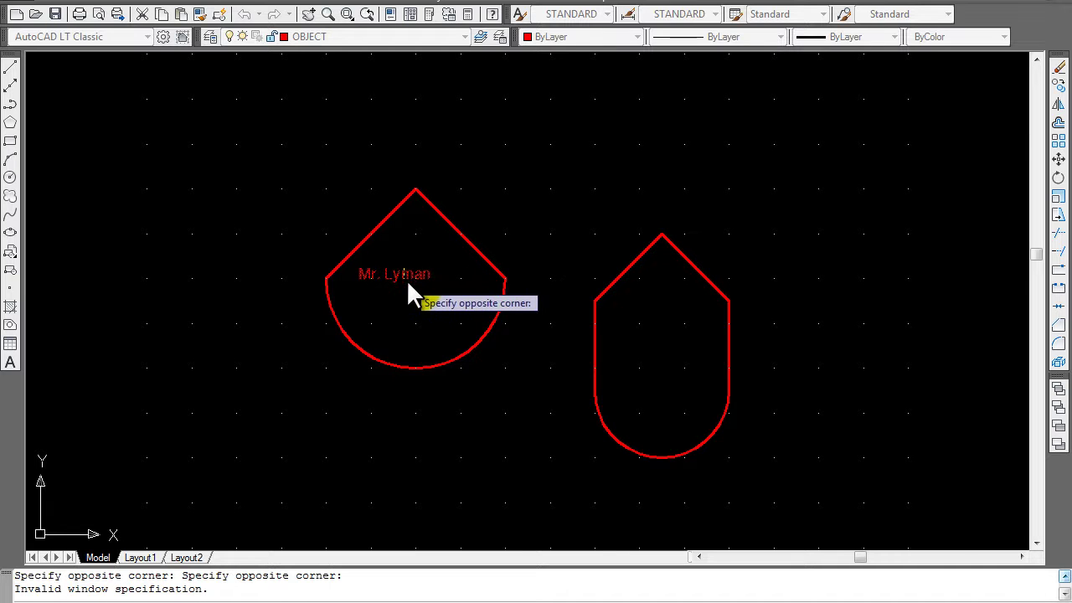
pyautogui.scroll(5, 397, 279)
pyautogui.click(384, 281)
pyautogui.press('Return')
pyautogui.click(382, 280)
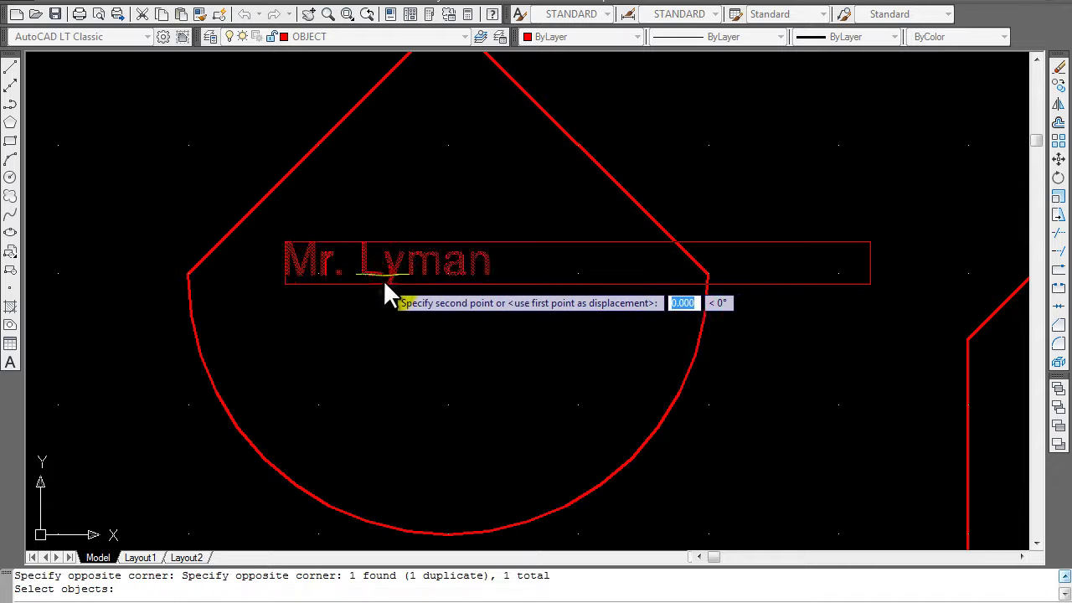
pyautogui.click(421, 278)
pyautogui.click(421, 277)
# - Move the name label a little further right and down so it is centred in the left shape
pyautogui.click(1058, 158)
pyautogui.click(551, 343)
pyautogui.click(400, 245)
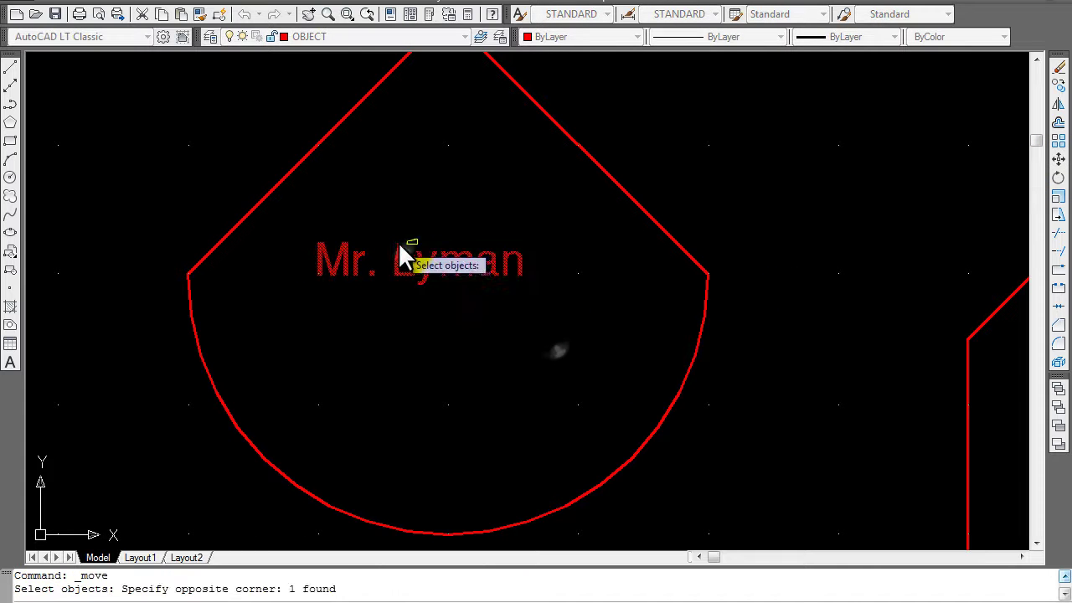
pyautogui.press('Return')
pyautogui.click(434, 271)
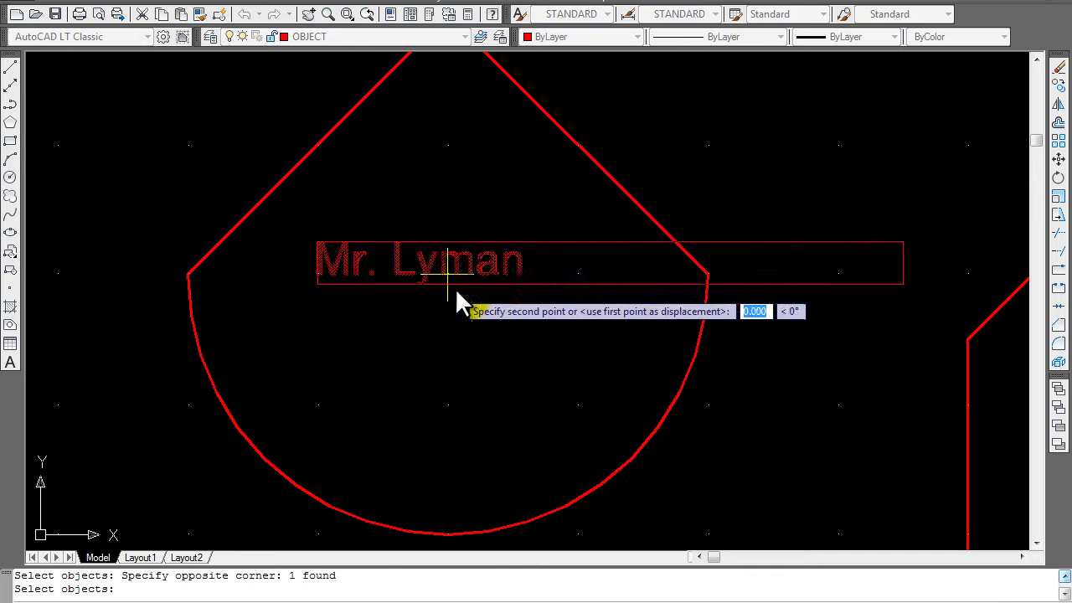
pyautogui.click(476, 305)
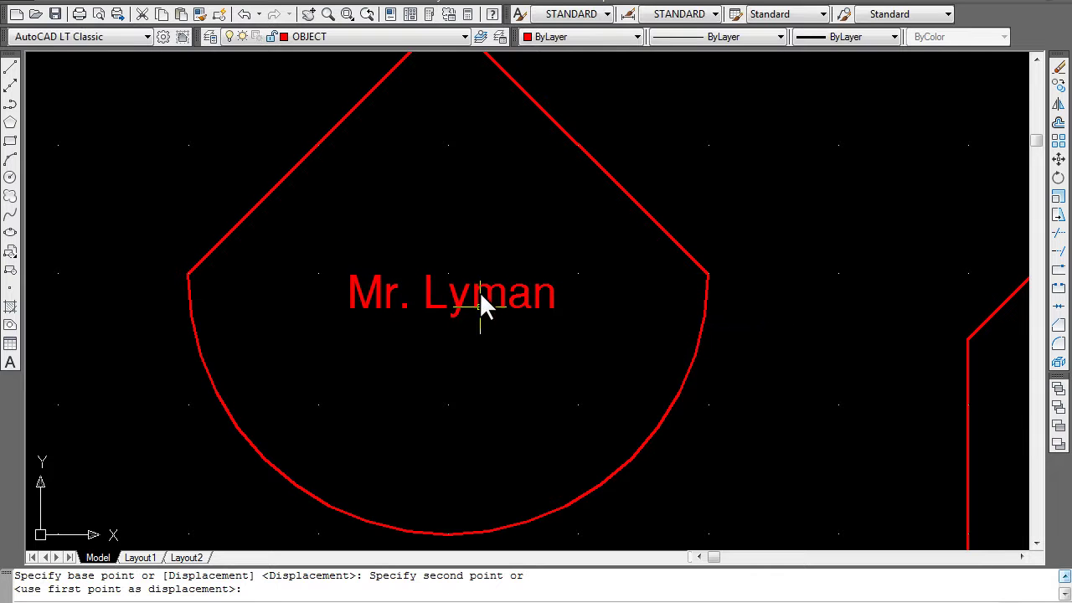
pyautogui.press('Escape')
# - Change the name label's layer to TXT-HVY
pyautogui.scroll(-2, 605, 236)
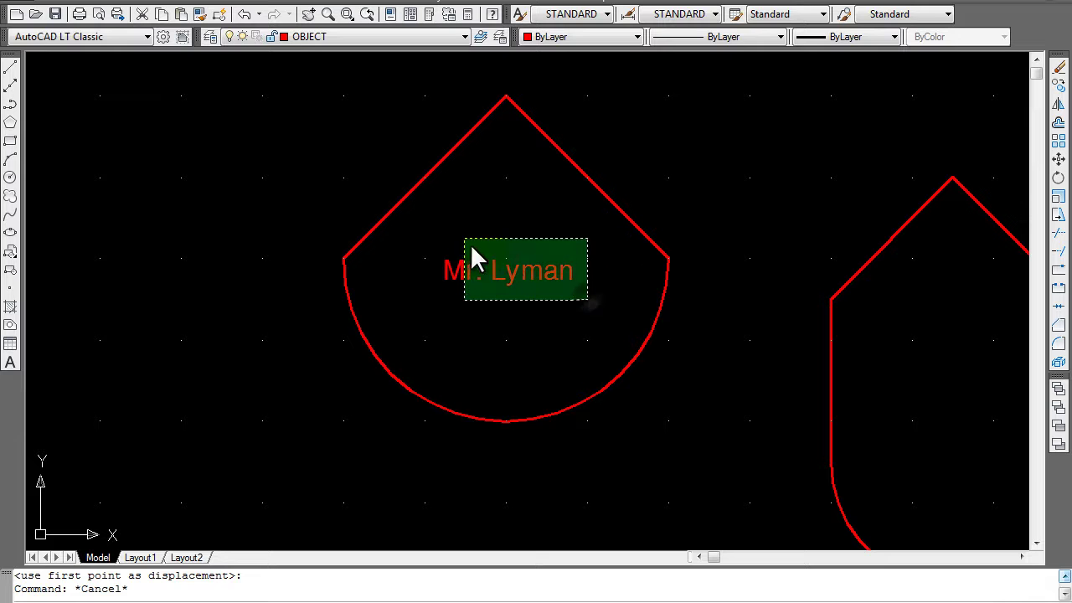
pyautogui.click(432, 248)
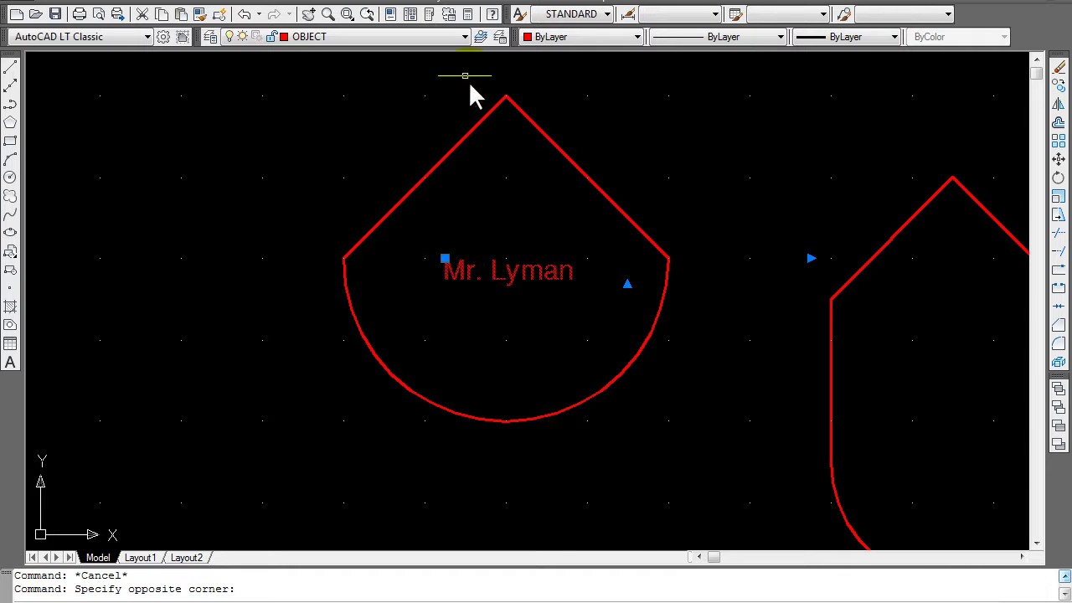
pyautogui.click(460, 36)
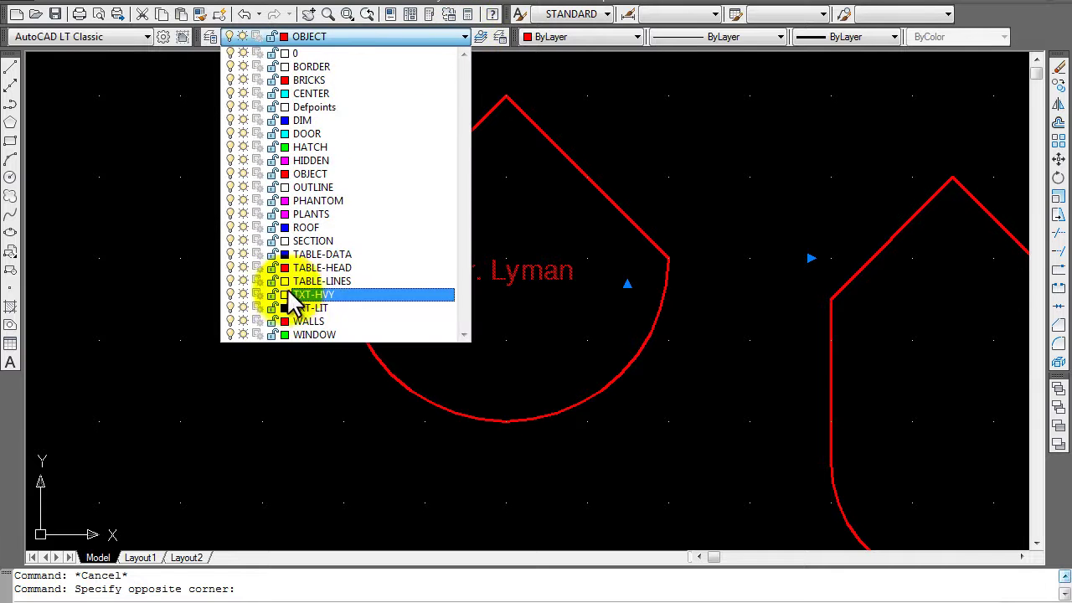
pyautogui.click(297, 294)
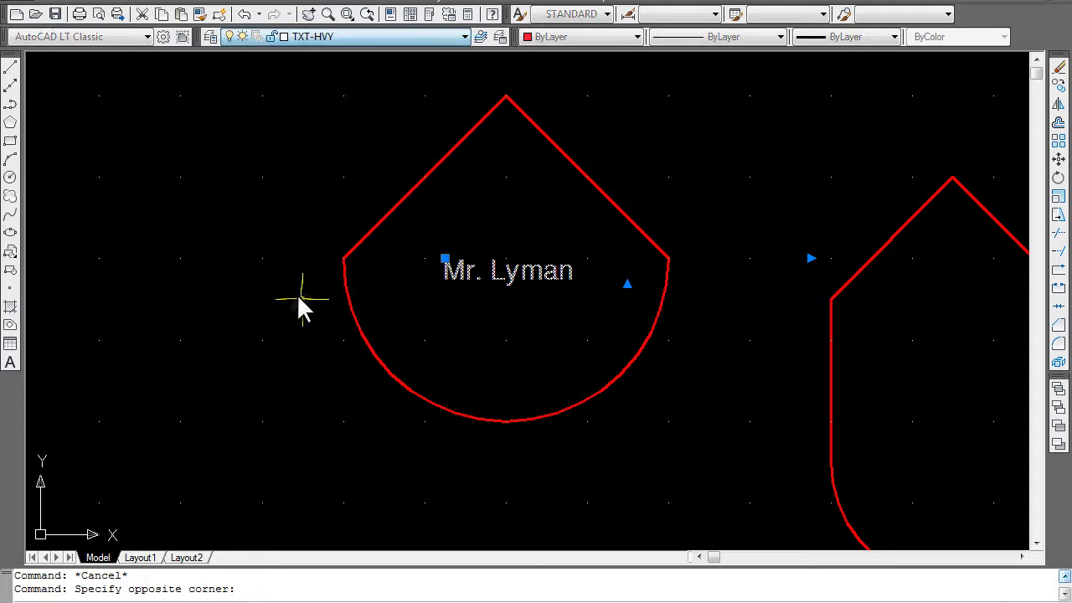
pyautogui.press('Escape')
# - Add the multiline text QUIZ with a text height of .500 inside the right shape
pyautogui.write('z')
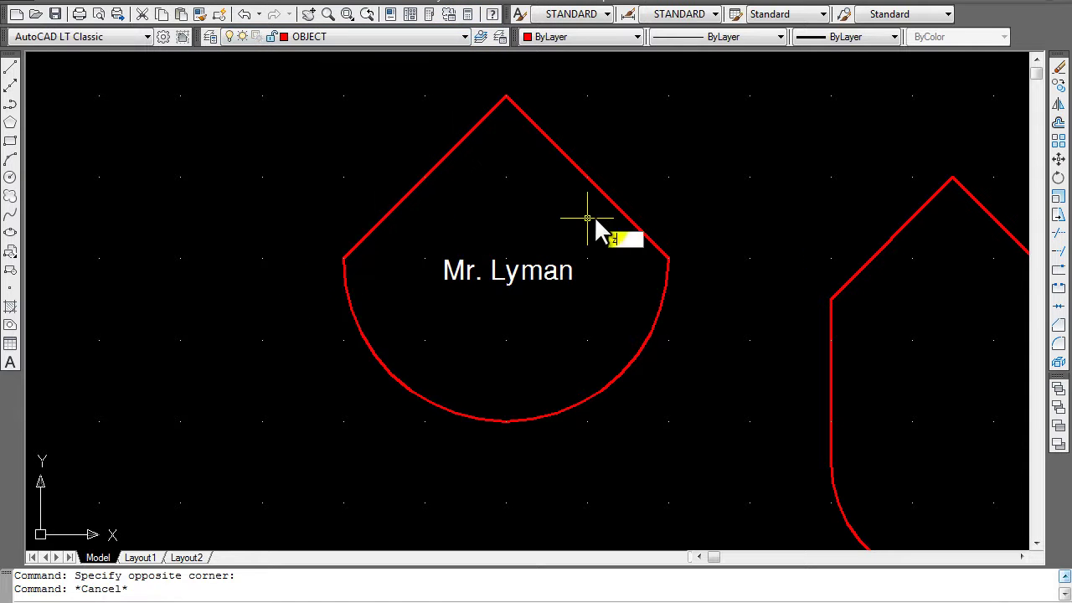
pyautogui.press('Return')
pyautogui.write('a')
pyautogui.press('Return')
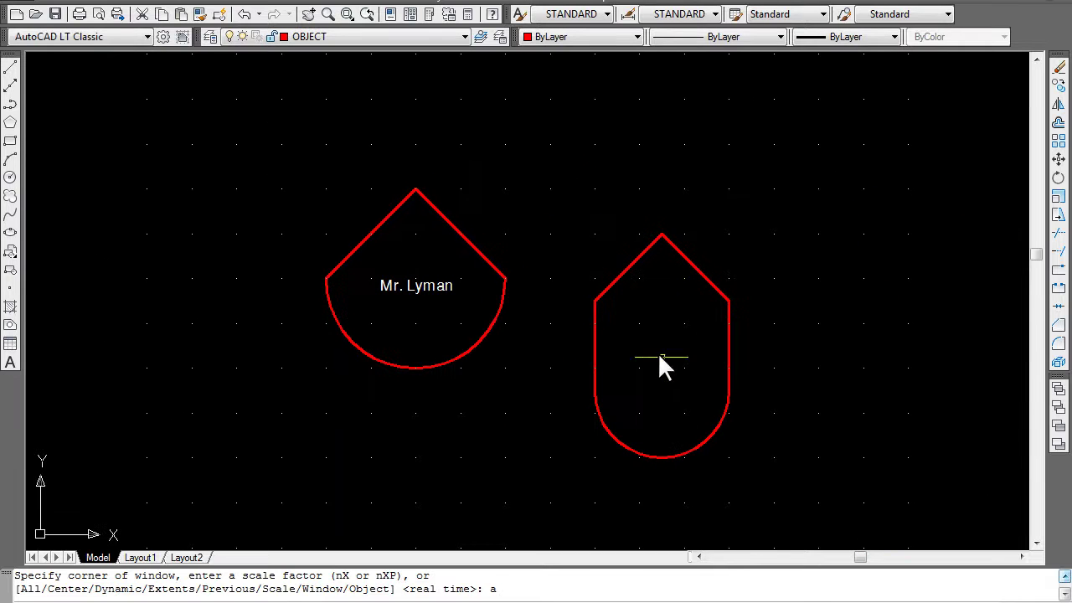
pyautogui.click(11, 362)
pyautogui.click(605, 341)
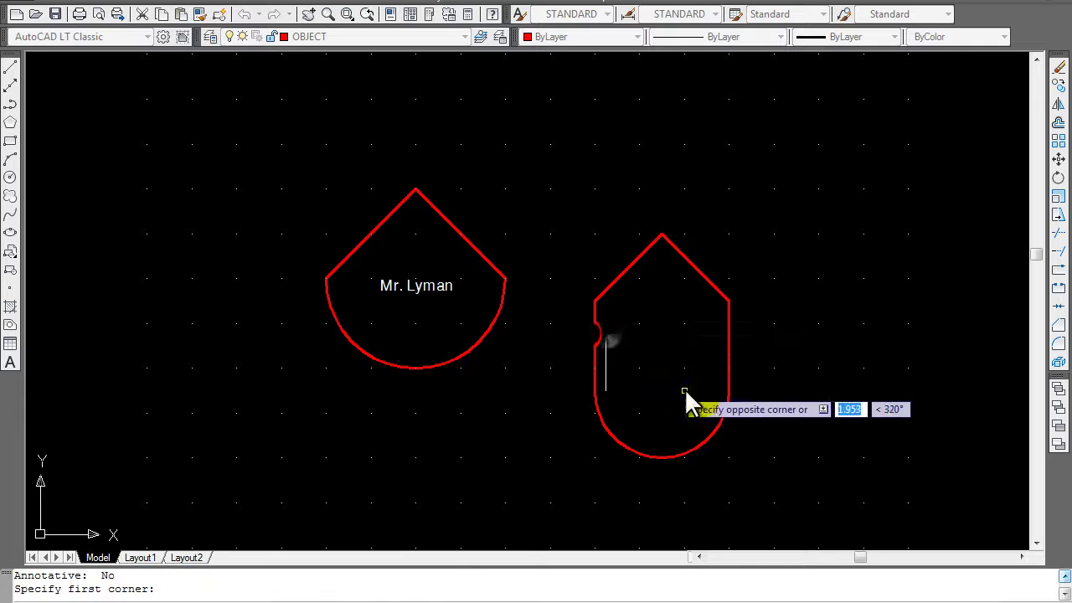
pyautogui.click(776, 390)
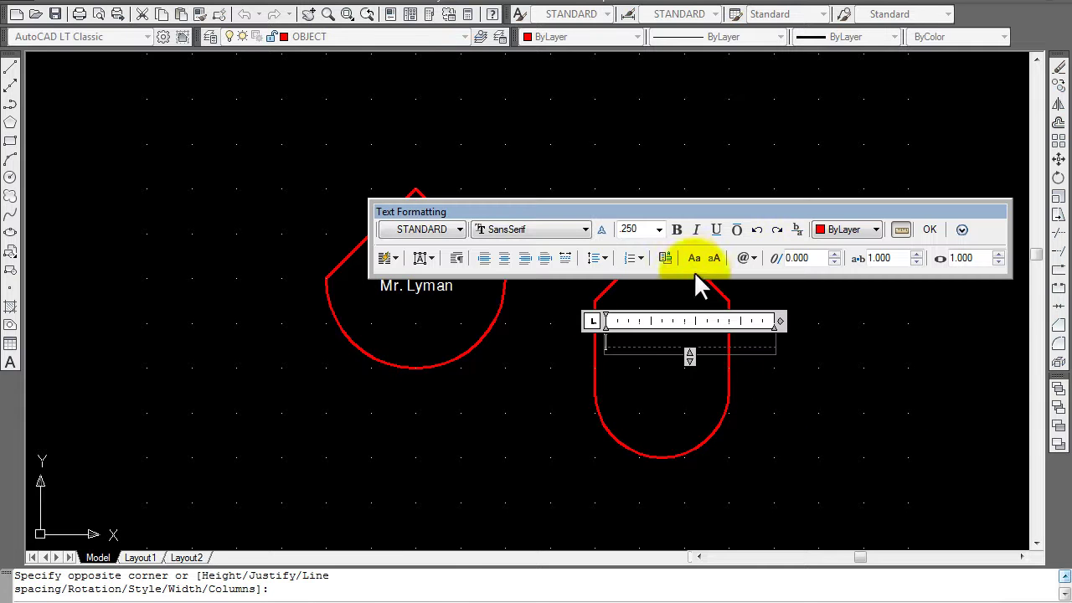
pyautogui.click(659, 231)
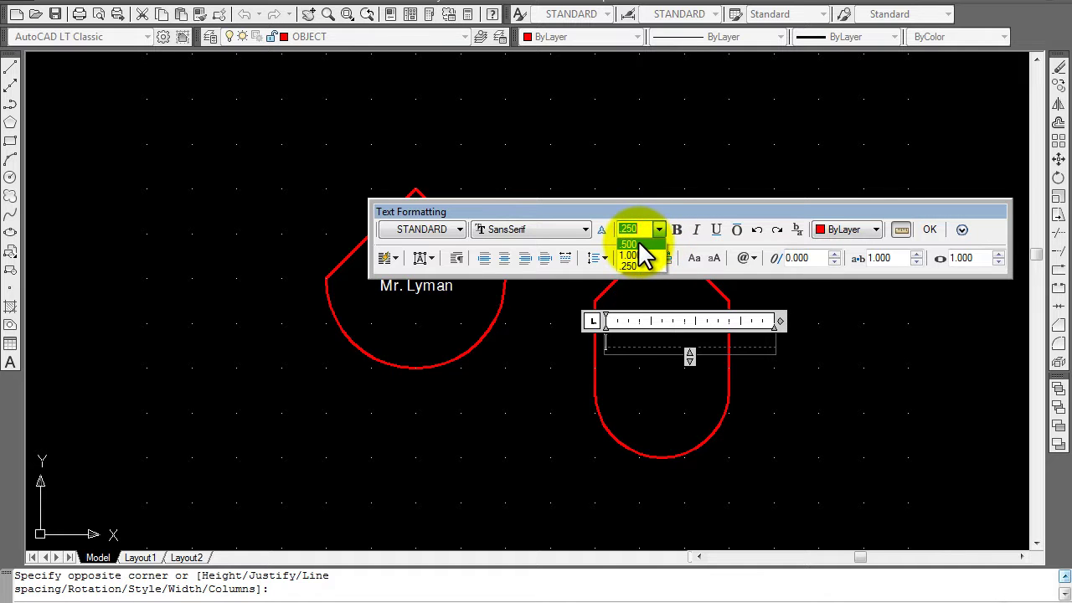
pyautogui.click(640, 244)
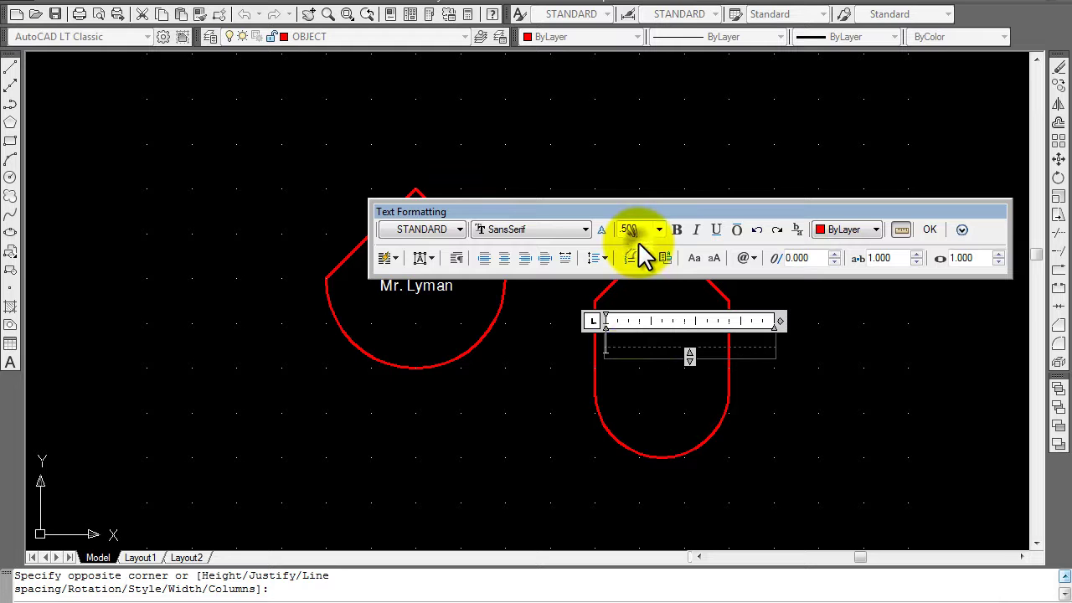
pyautogui.write('o')
pyautogui.press('BackSpace')
pyautogui.write('QUIZ')
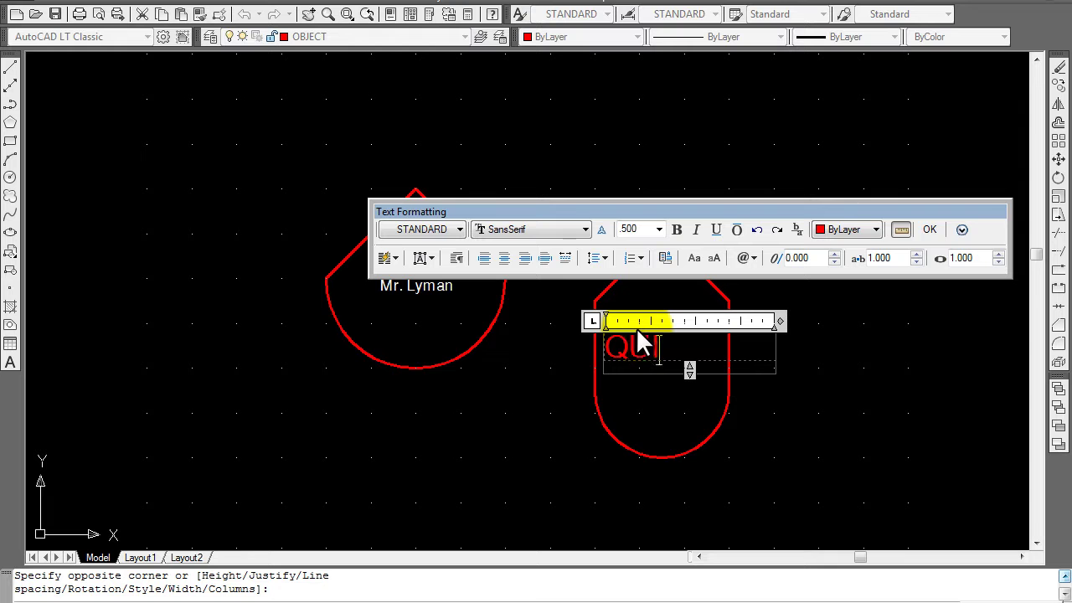
pyautogui.click(930, 231)
# - Change the QUIZ text's layer to TABLE-LINES
pyautogui.moveTo(686, 376); pyautogui.dragTo(640, 330)
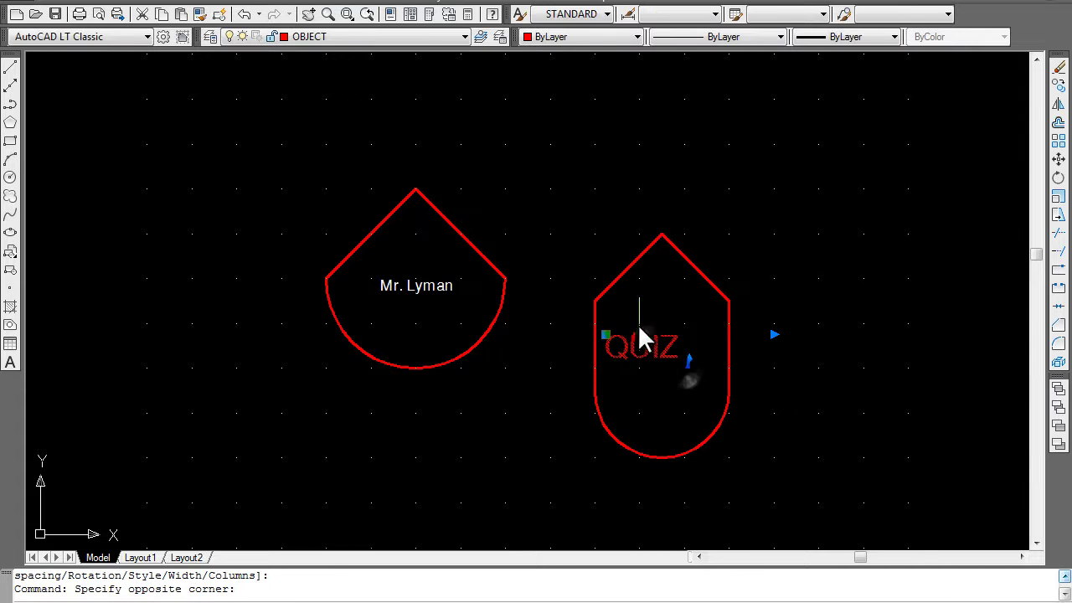
pyautogui.click(359, 38)
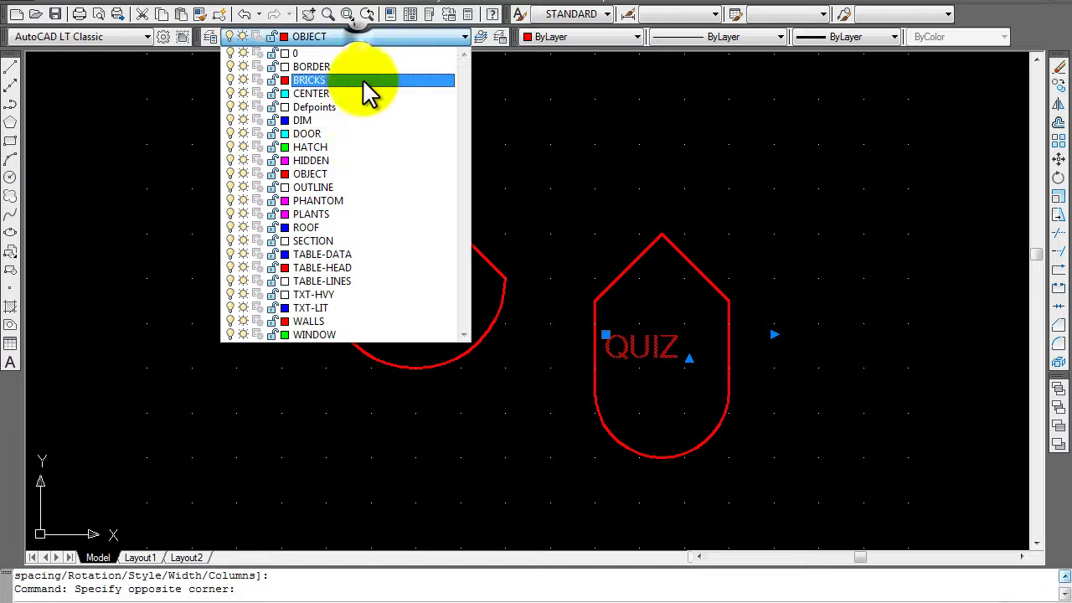
pyautogui.click(320, 283)
pyautogui.press('Escape')
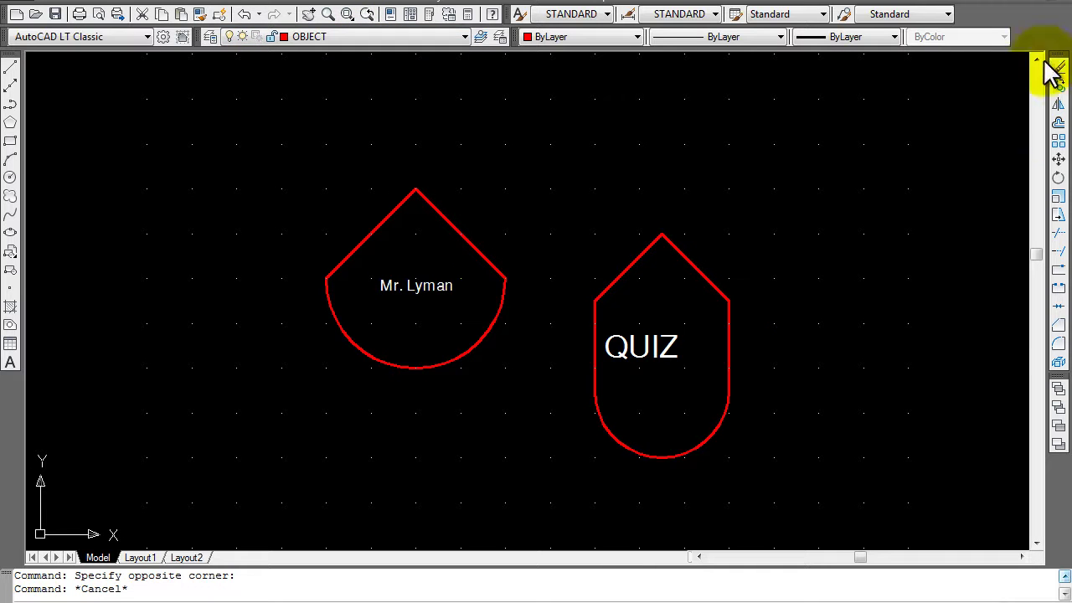
# - Move the QUIZ text horizontally to the right so it is centred in the right shape
pyautogui.click(1058, 158)
pyautogui.moveTo(685, 386); pyautogui.dragTo(642, 337)
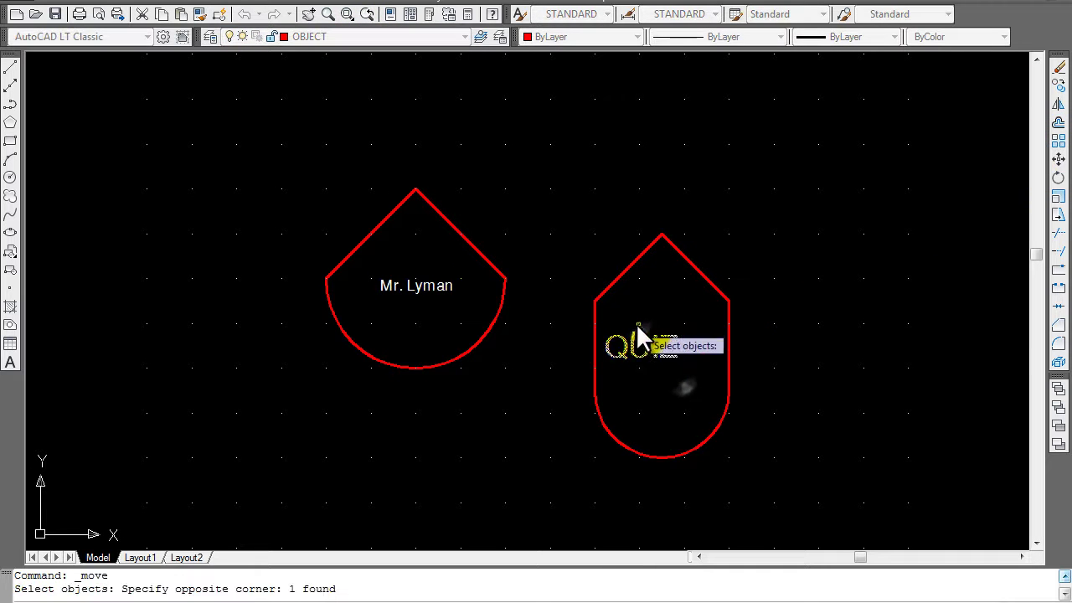
pyautogui.press('Return')
pyautogui.click(635, 359)
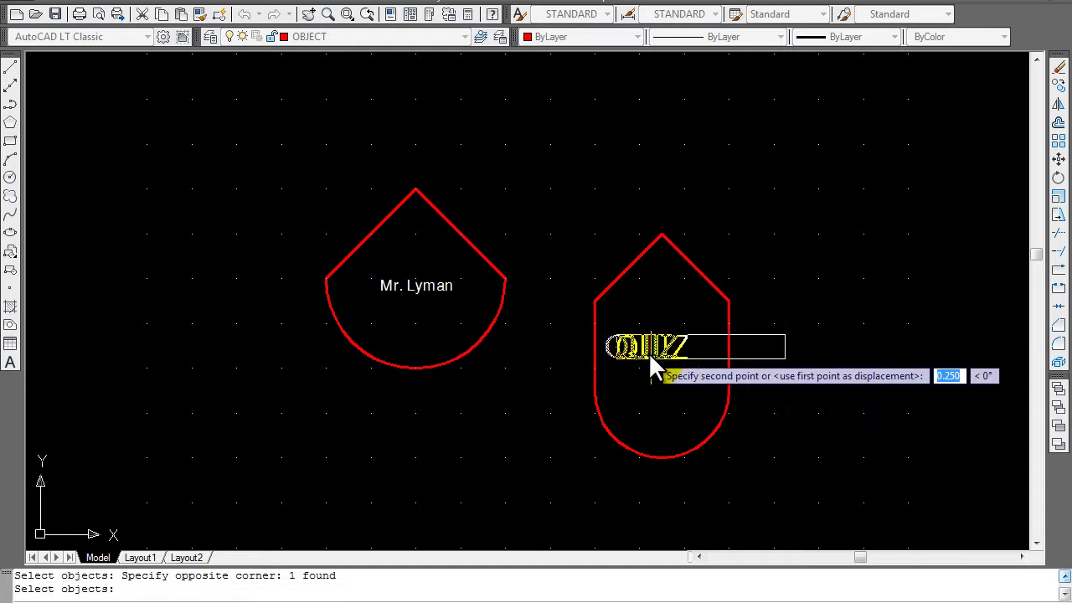
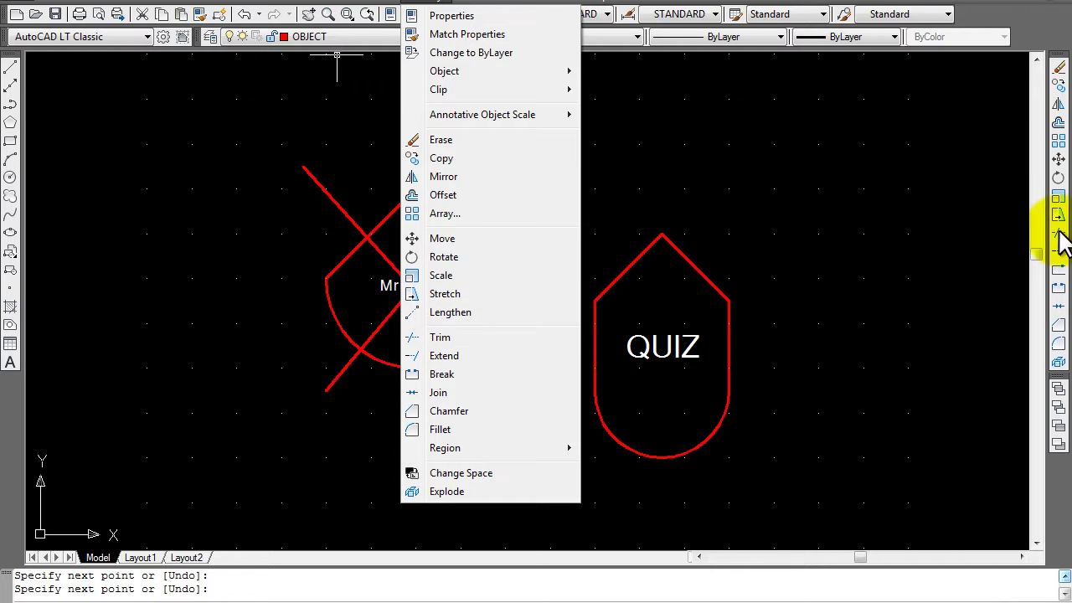
pyautogui.click(692, 201)
pyautogui.press('Escape')
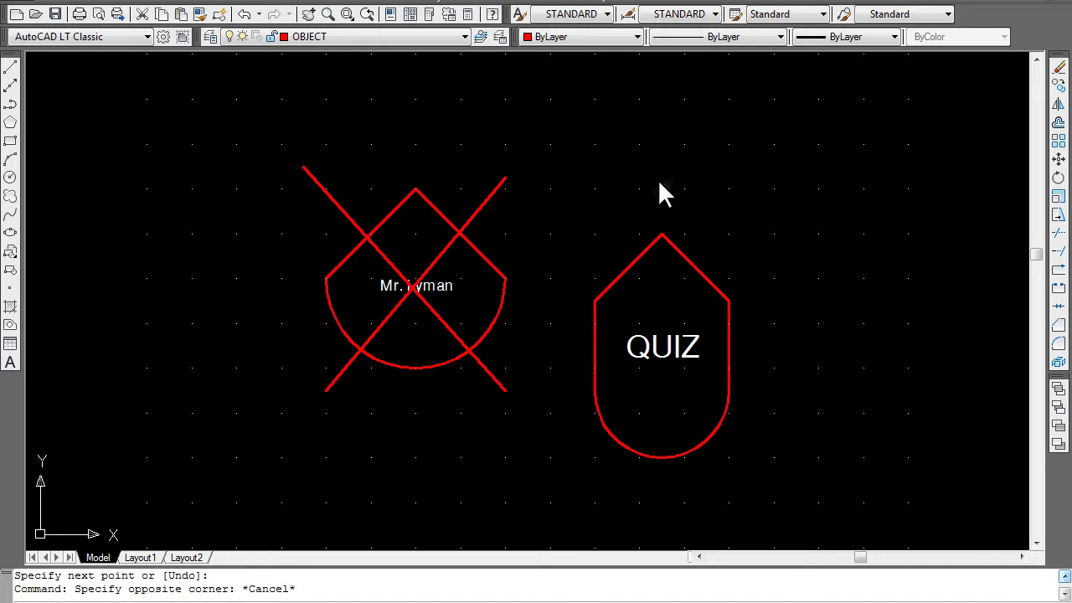
pyautogui.click(658, 180)
pyautogui.press('Escape')
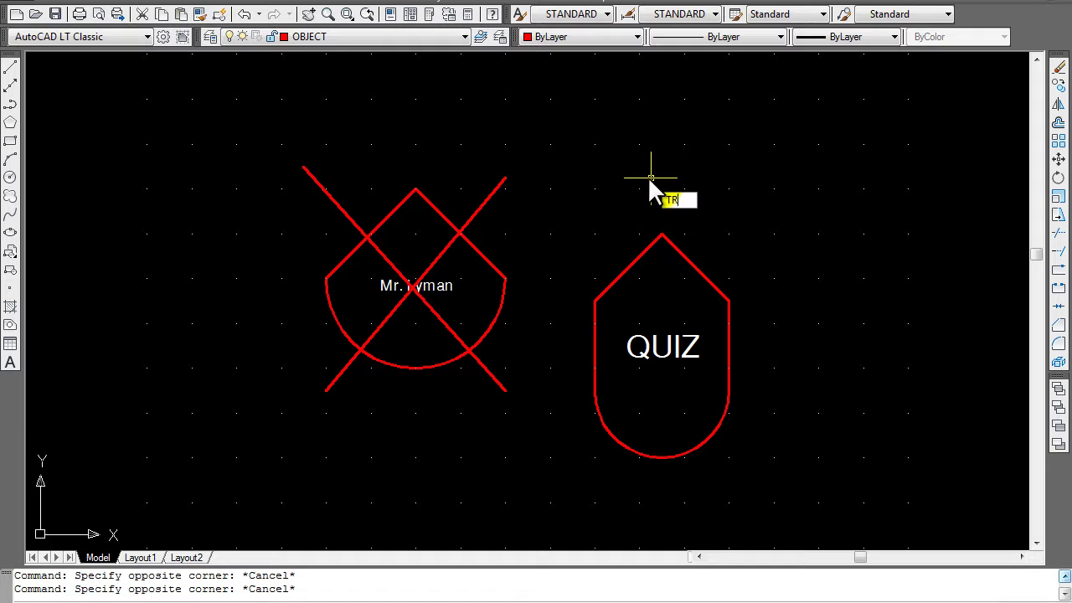
# - Trim the crossing diagonals inside the left shape, using the shape, both lines and the name label as cutting edges
pyautogui.press('Return')
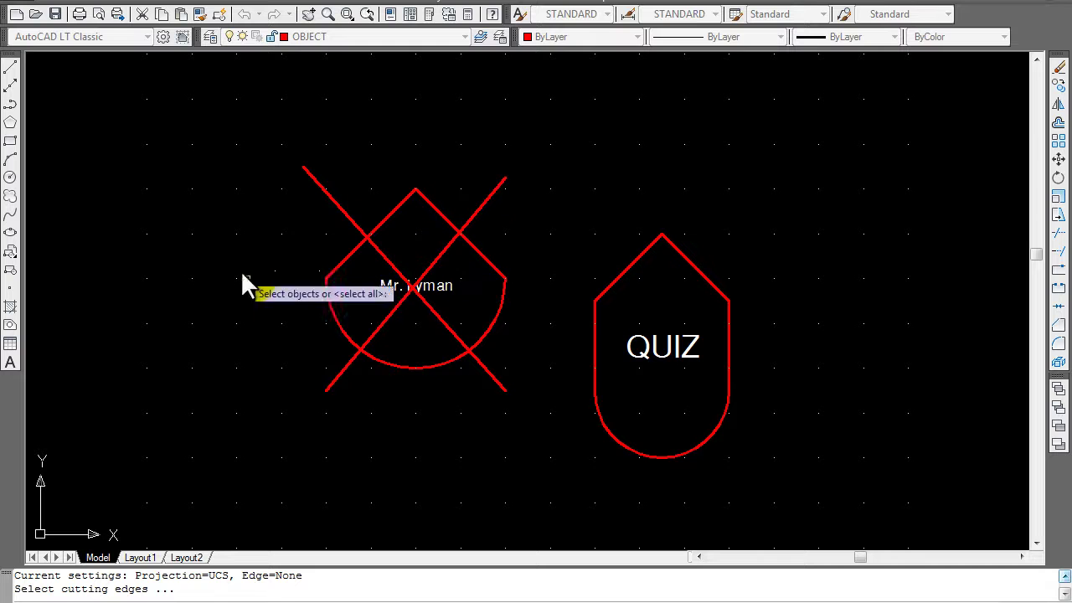
pyautogui.click(225, 133)
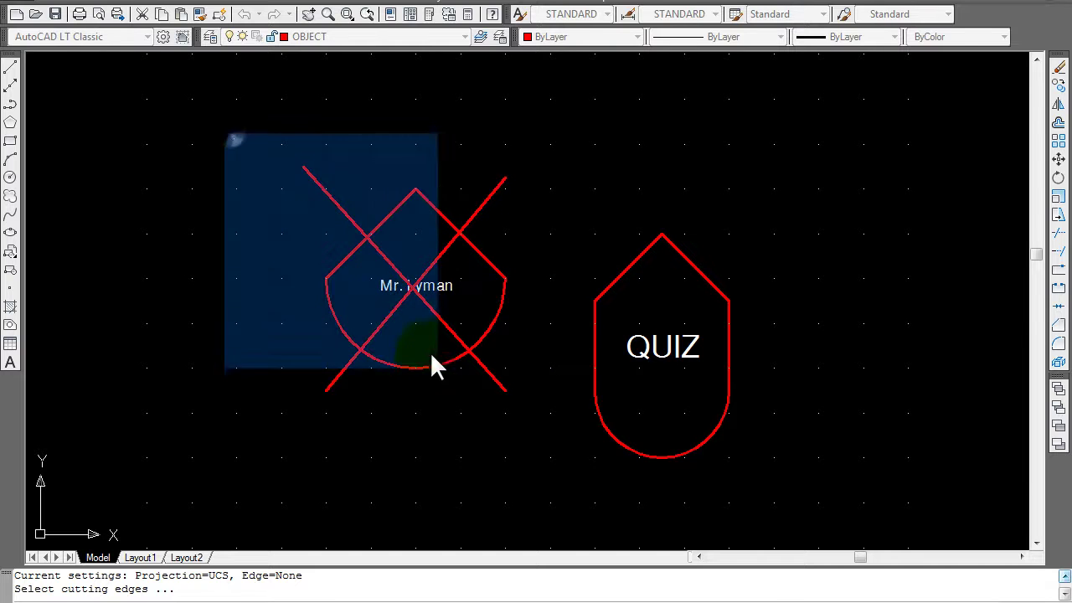
pyautogui.click(540, 436)
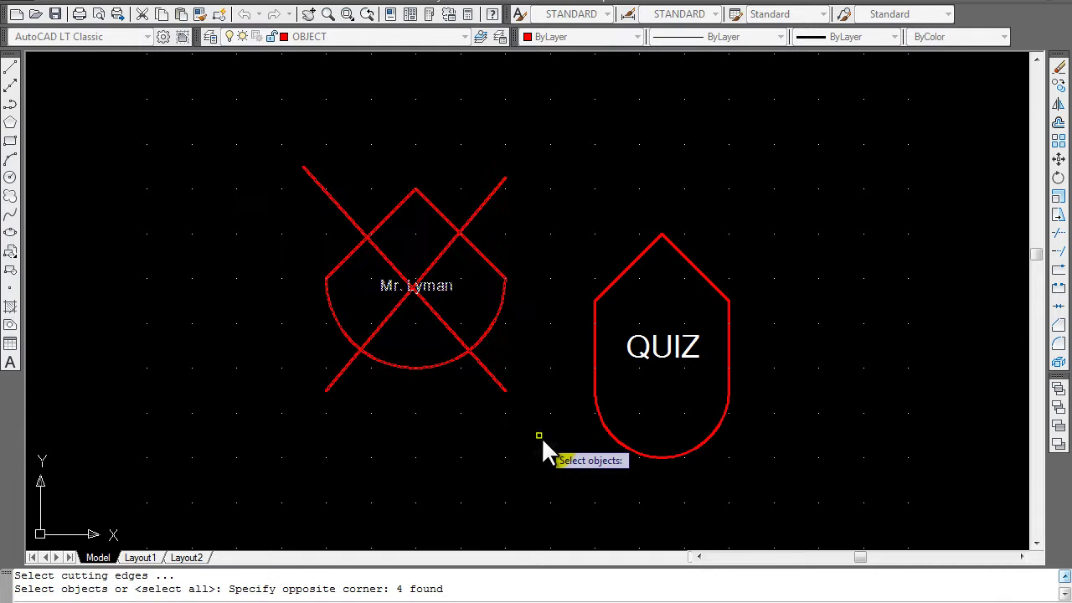
pyautogui.press('Return')
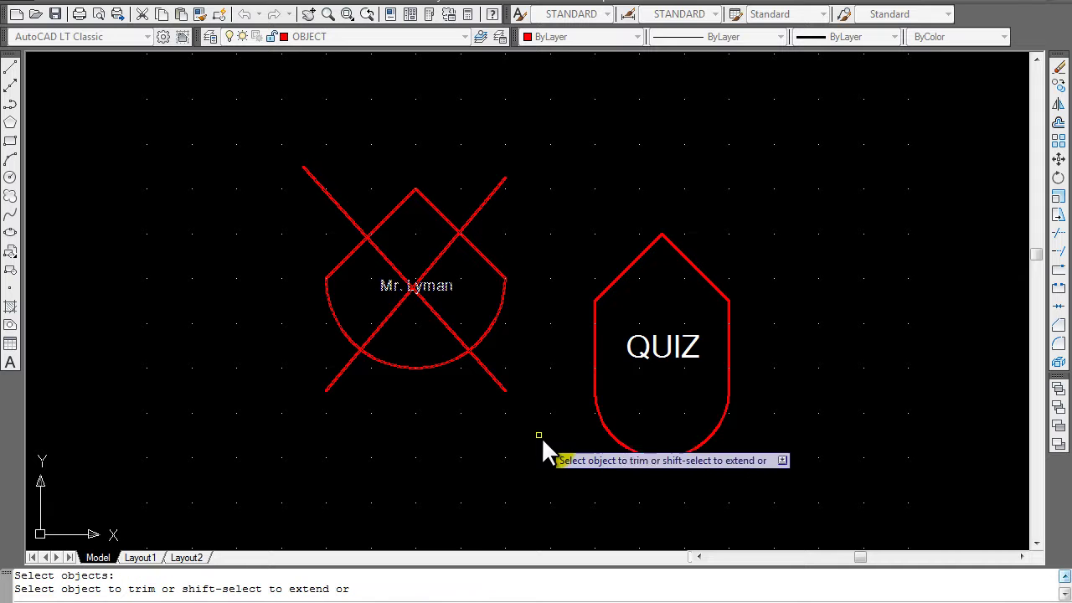
pyautogui.click(441, 264)
pyautogui.click(383, 253)
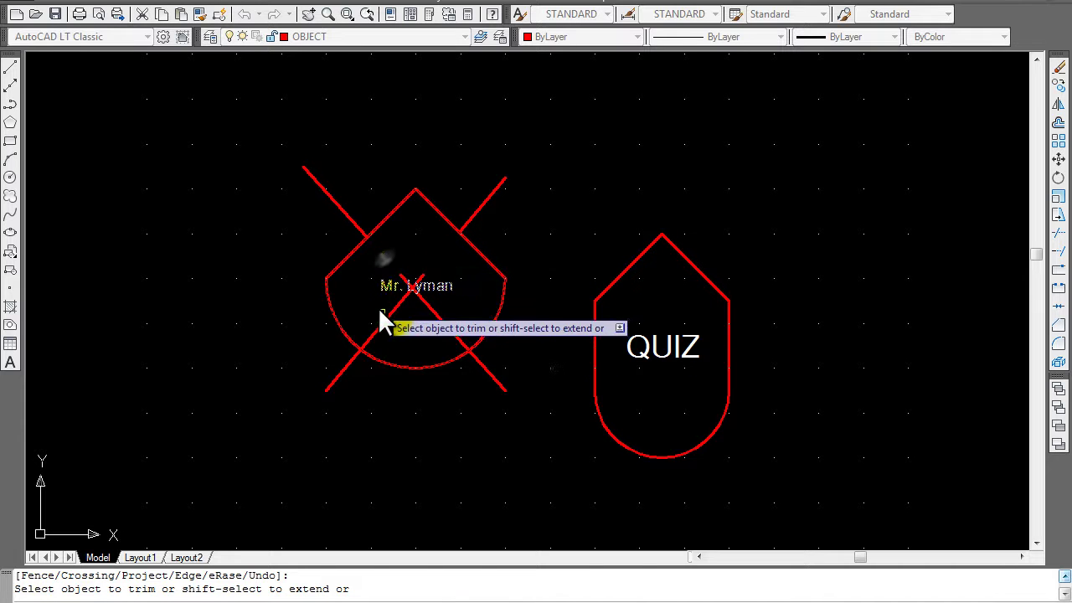
pyautogui.click(376, 342)
pyautogui.click(463, 348)
pyautogui.click(462, 349)
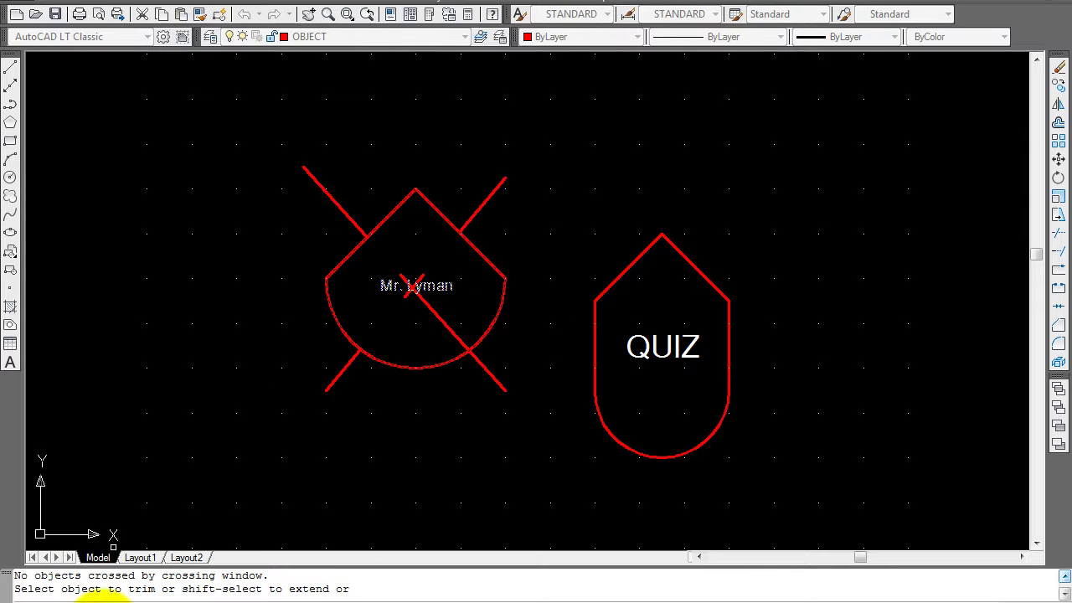
pyautogui.scroll(5, 443, 324)
pyautogui.click(444, 324)
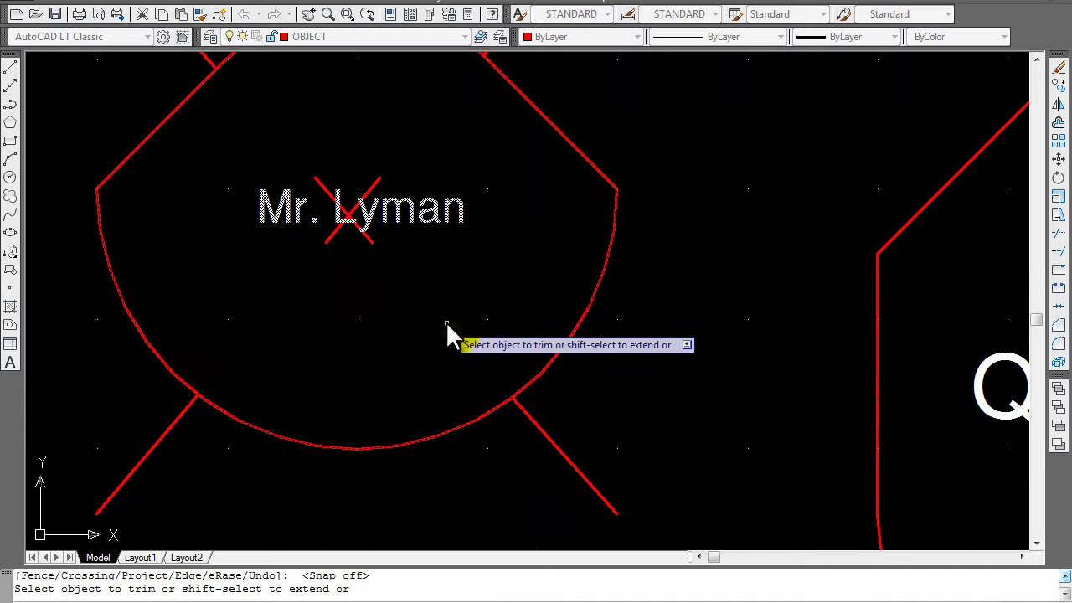
# - Trim the two upper arms of the small cross left over the name label
pyautogui.click(374, 188)
pyautogui.click(319, 184)
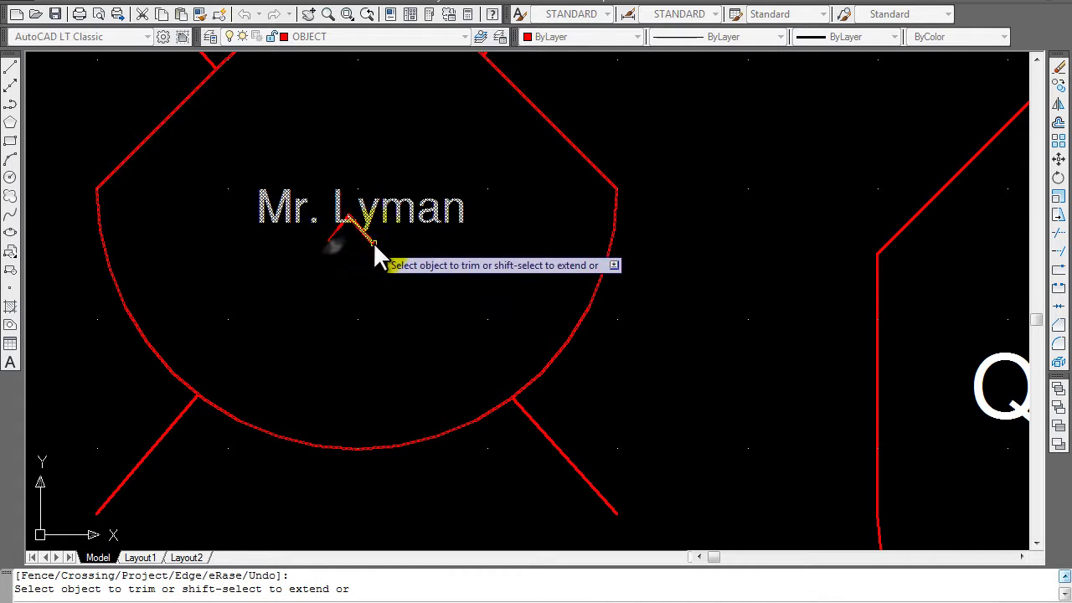
pyautogui.scroll(2, 328, 215)
pyautogui.scroll(2, 330, 216)
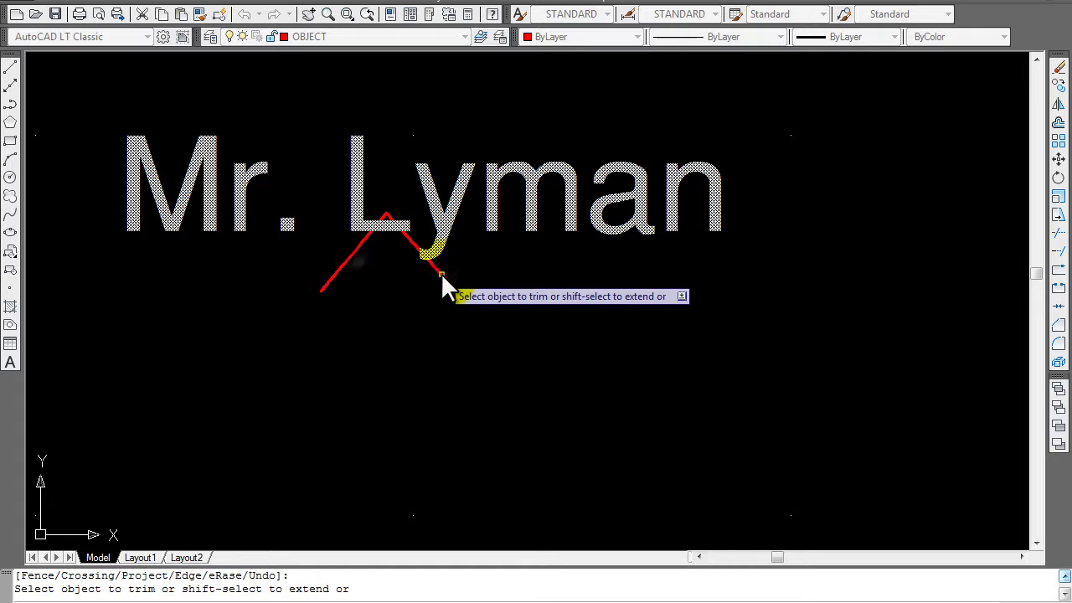
pyautogui.scroll(-3, 423, 277)
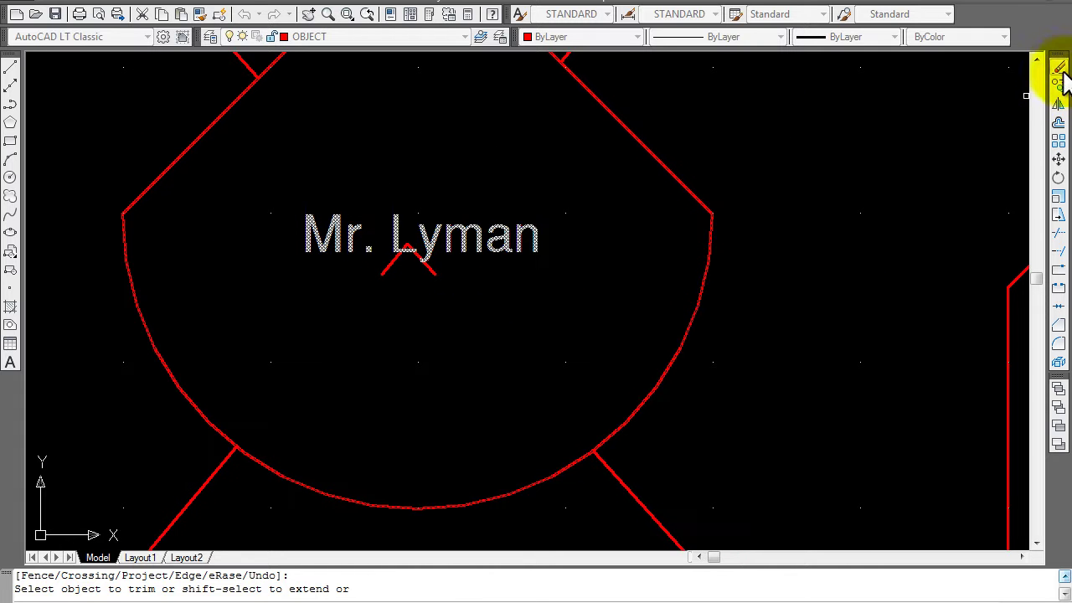
# - Erase the two leftover line pieces beneath the name label in the left shape
pyautogui.click(1058, 67)
pyautogui.click(436, 270)
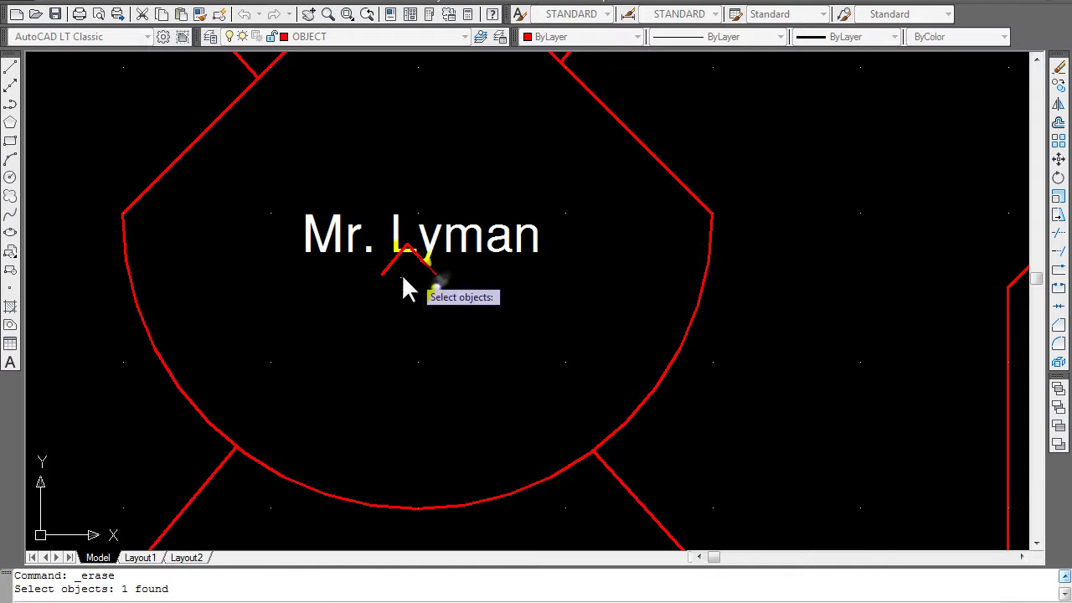
pyautogui.click(387, 272)
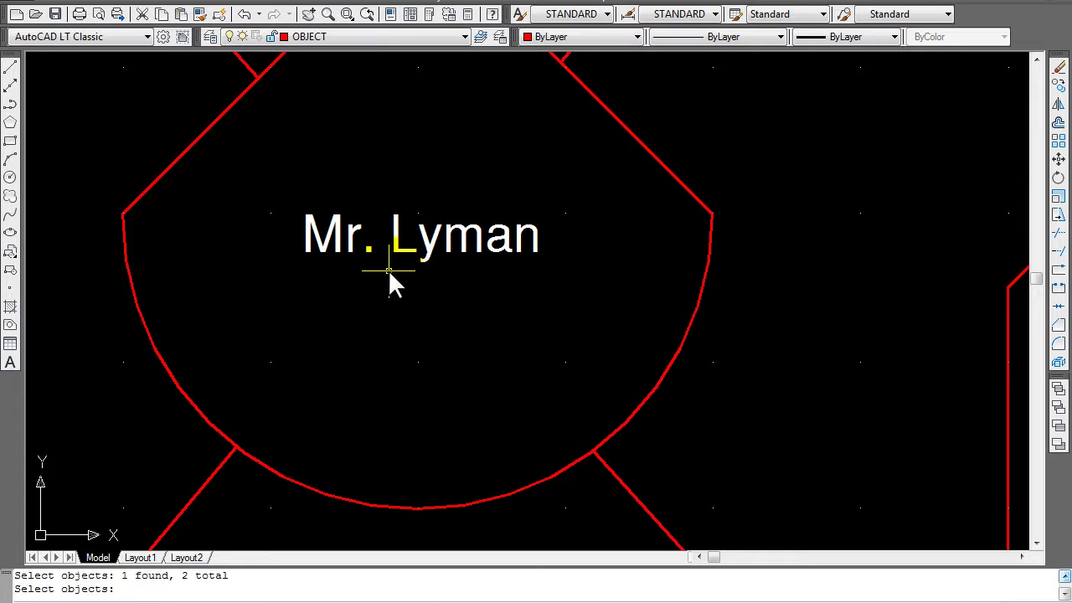
pyautogui.press('Return')
pyautogui.write('z')
pyautogui.press('Return')
pyautogui.write('a')
pyautogui.press('Return')
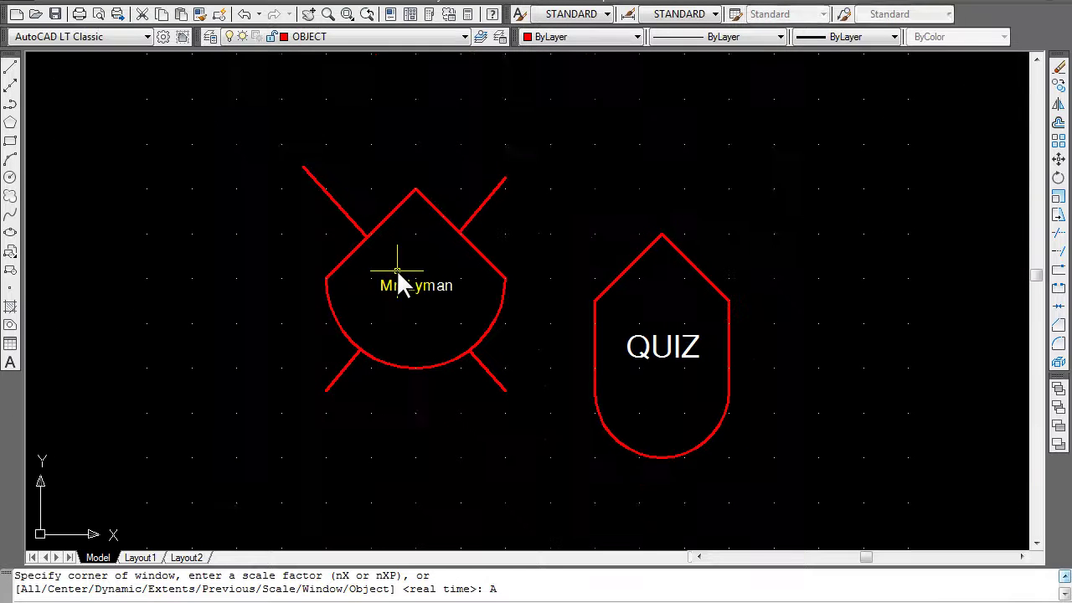
# - Draw two diagonal lines that cross over the QUIZ shape and extend past its outline on every side
pyautogui.click(10, 67)
pyautogui.click(540, 218)
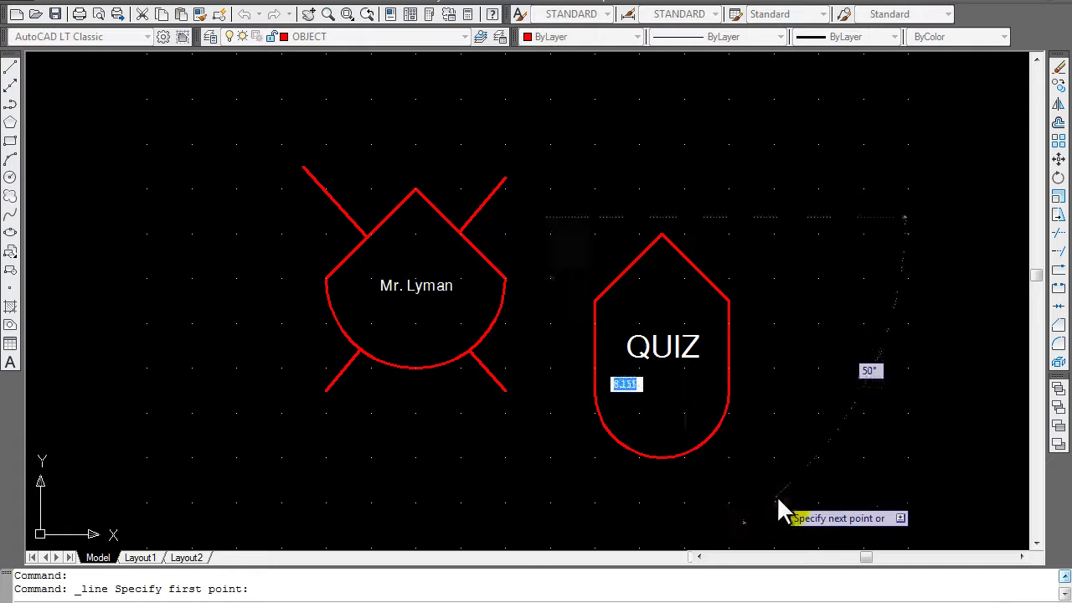
pyautogui.click(766, 461)
pyautogui.rightClick(790, 285)
pyautogui.click(819, 293)
pyautogui.click(775, 250)
pyautogui.click(546, 496)
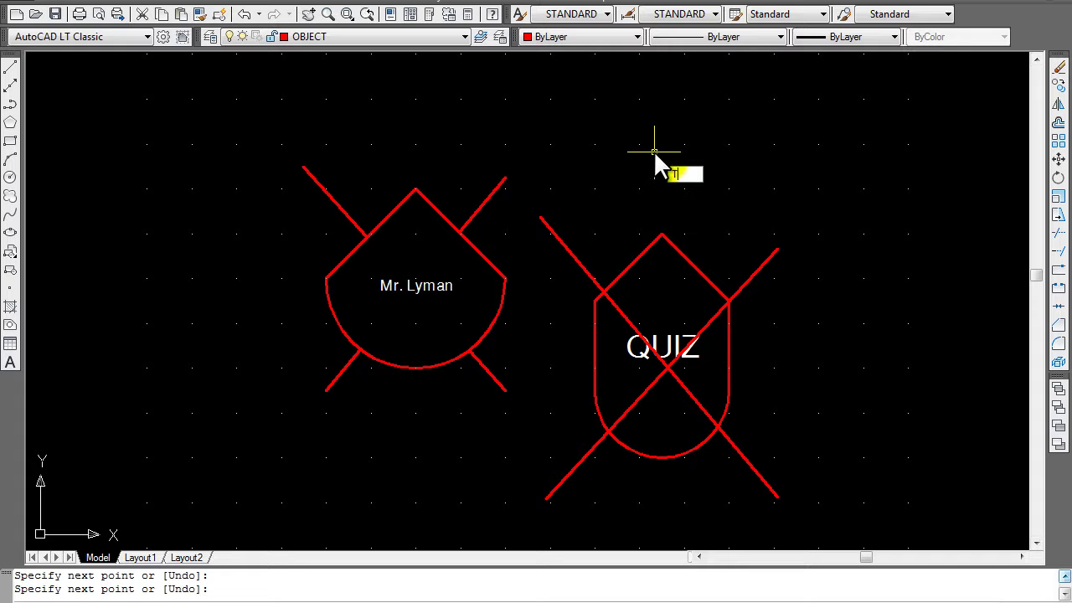
# - Trim the diagonals inside the QUIZ shape from its outline inward, using the shape, its text and the lines as cutting edges
pyautogui.press('Return')
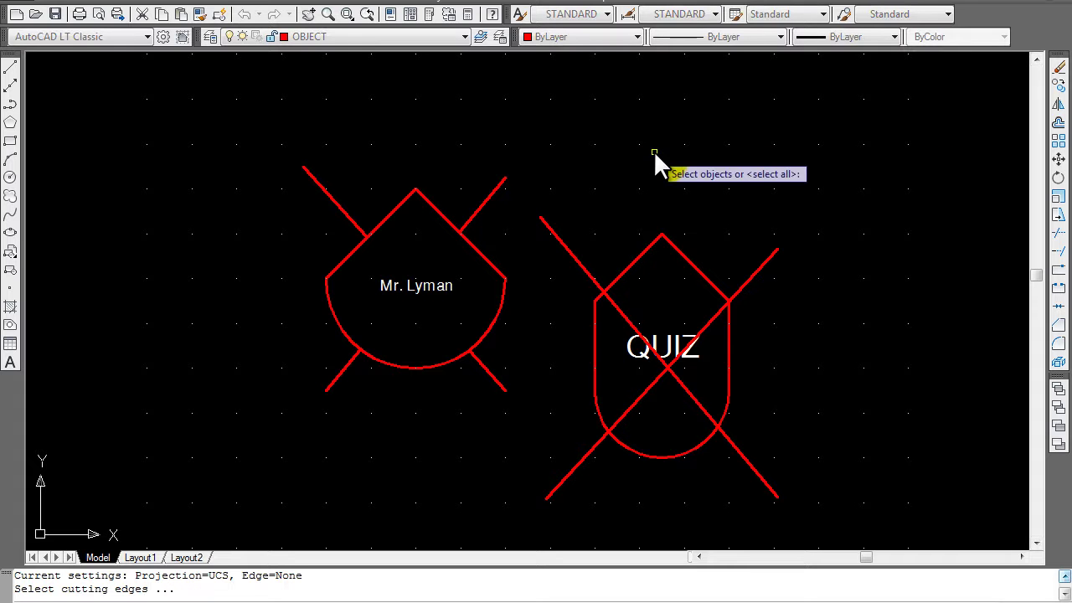
pyautogui.click(840, 511)
pyautogui.click(466, 144)
pyautogui.press('Return')
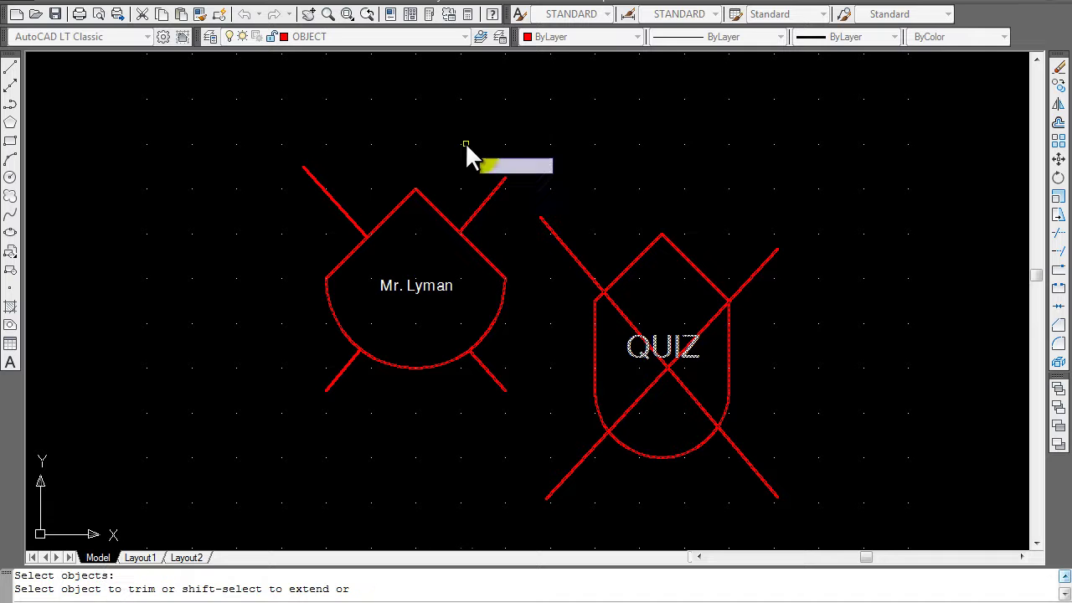
pyautogui.click(716, 313)
pyautogui.click(615, 302)
pyautogui.click(625, 412)
pyautogui.click(698, 399)
# - Trim the remaining V-shaped line segments across the QUIZ text back to their intersection
pyautogui.scroll(6, 671, 359)
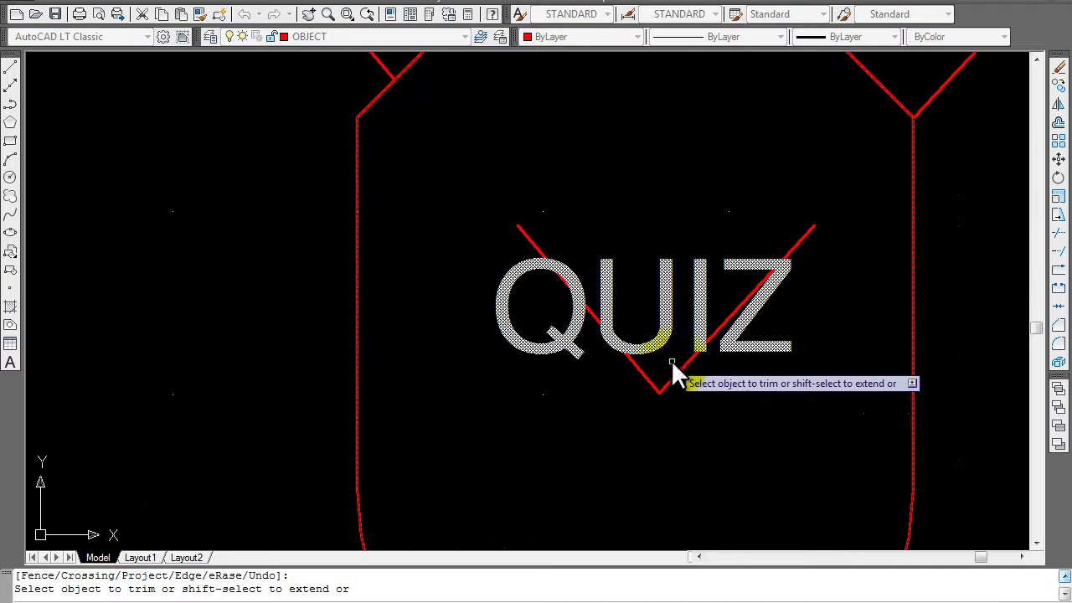
pyautogui.click(679, 374)
pyautogui.click(652, 382)
pyautogui.click(658, 394)
pyautogui.click(666, 396)
pyautogui.scroll(5, 666, 395)
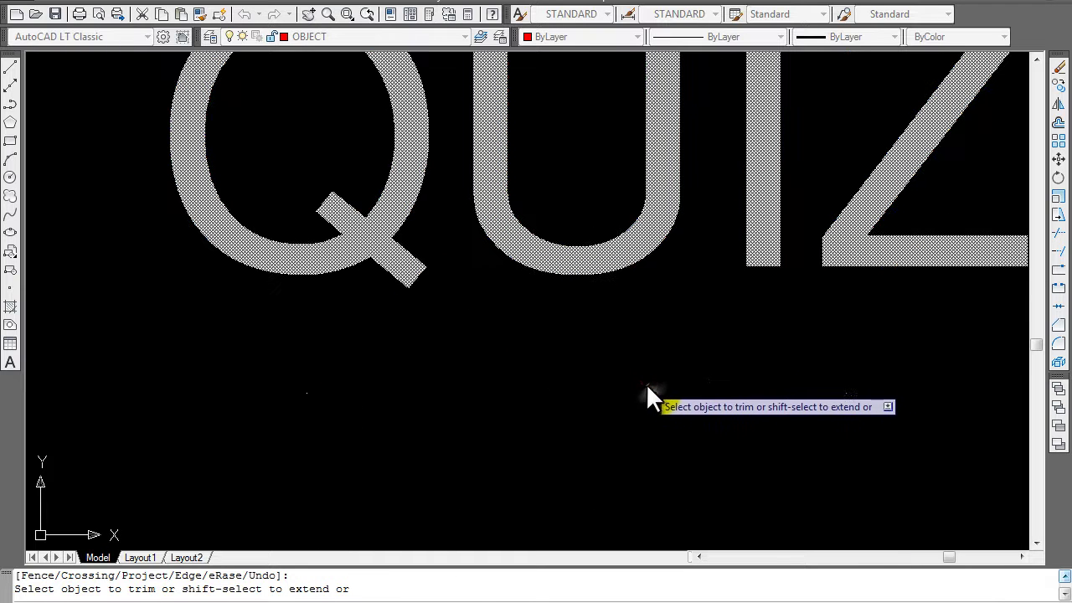
pyautogui.click(638, 382)
pyautogui.click(643, 382)
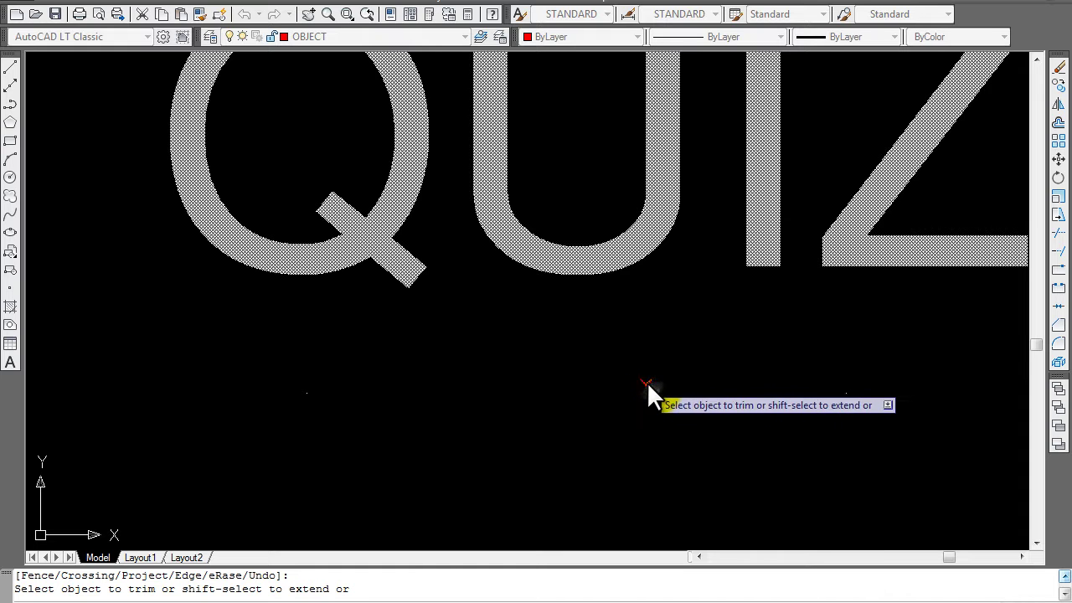
# - Erase the two tiny line remnants just below the QUIZ text
pyautogui.click(1058, 69)
pyautogui.click(644, 408)
pyautogui.click(610, 355)
pyautogui.press('Return')
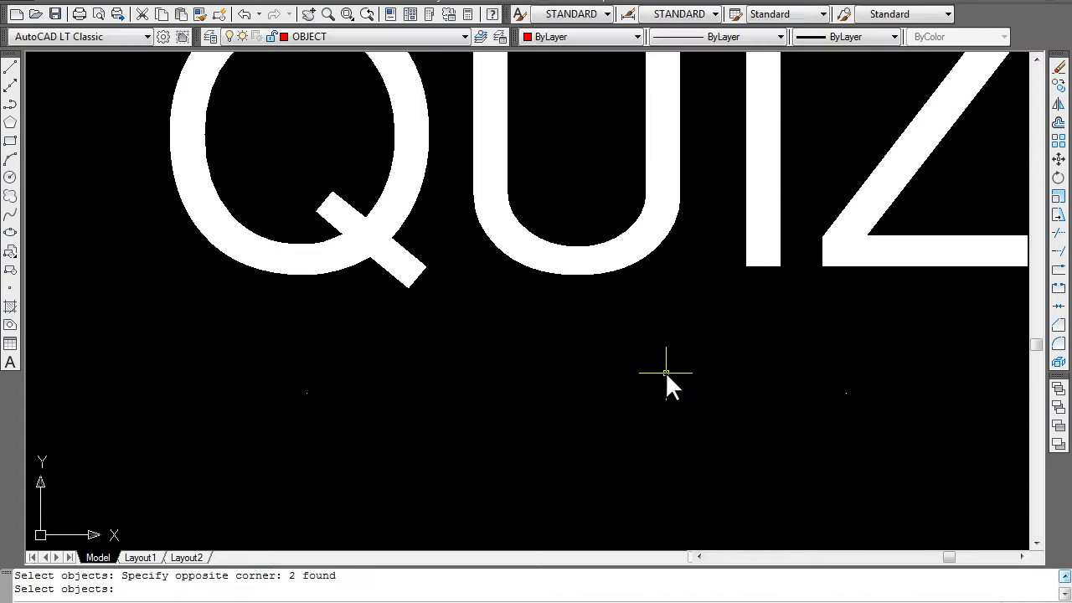
pyautogui.write('z')
pyautogui.press('Return')
pyautogui.write('a')
pyautogui.press('Return')
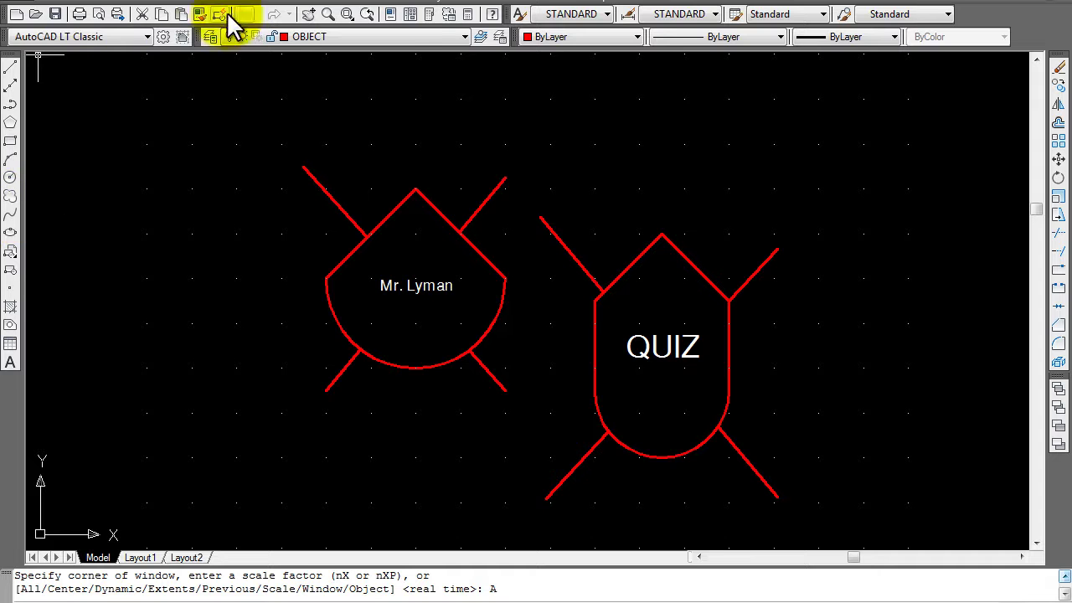
# - Display the Dimension toolbar
pyautogui.rightClick(12, 107)
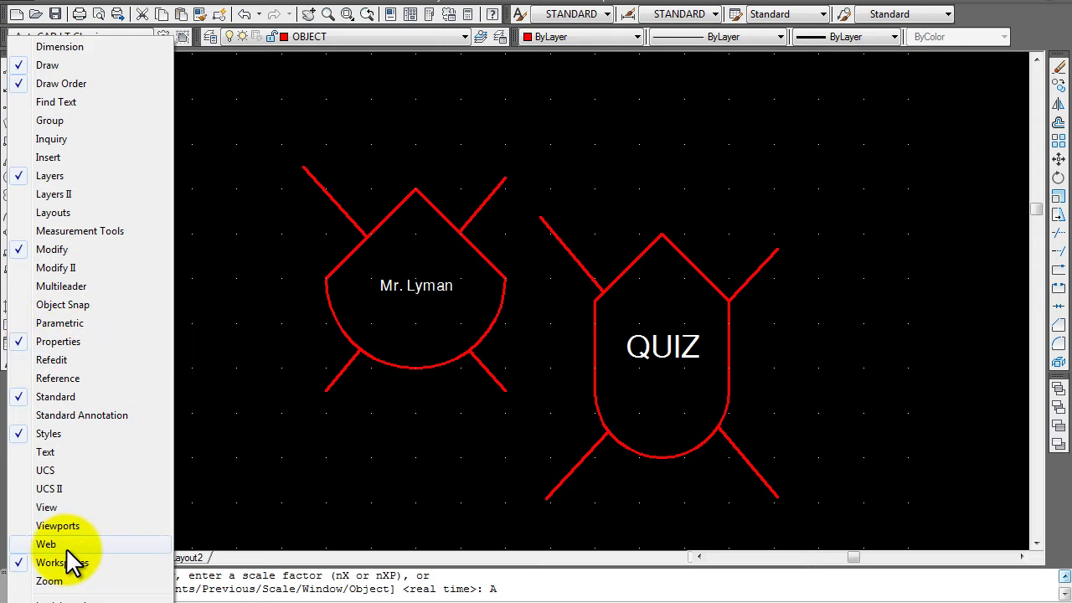
pyautogui.click(57, 47)
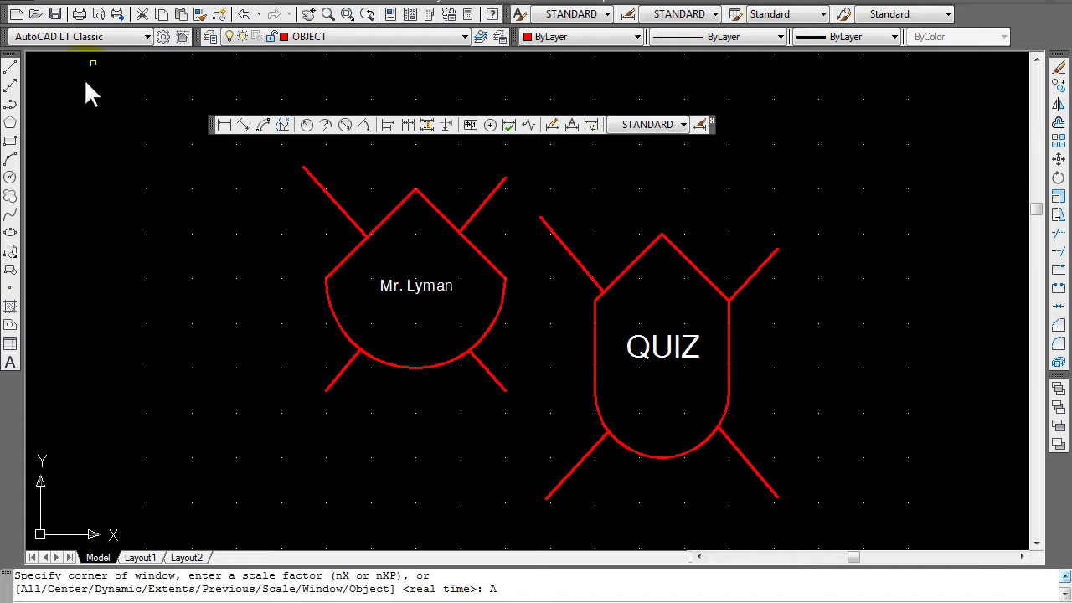
# - Hide the Modify toolbar and display it again
pyautogui.rightClick(10, 119)
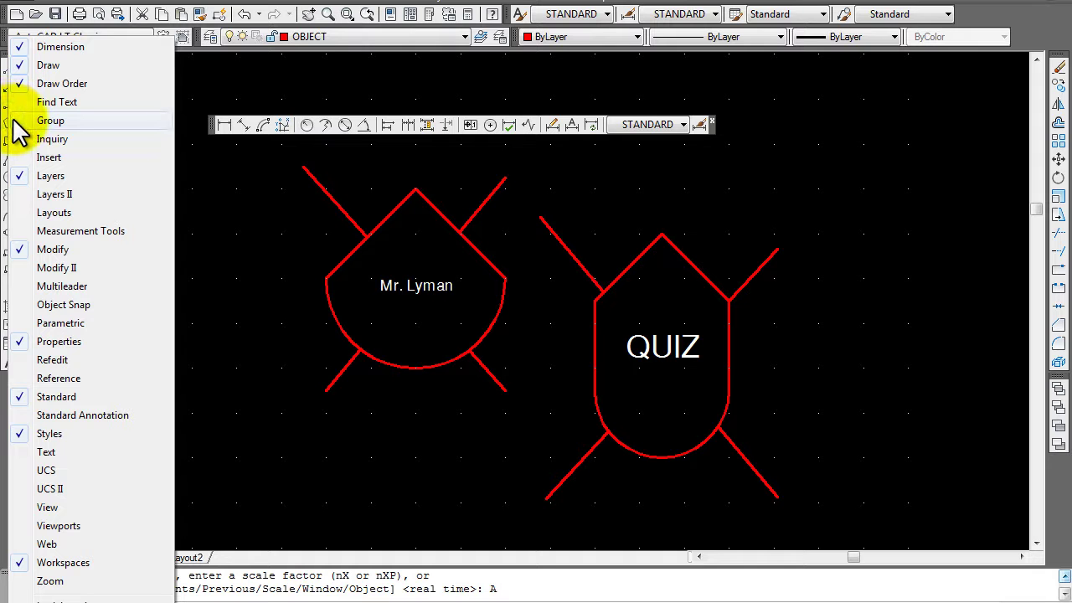
pyautogui.click(57, 250)
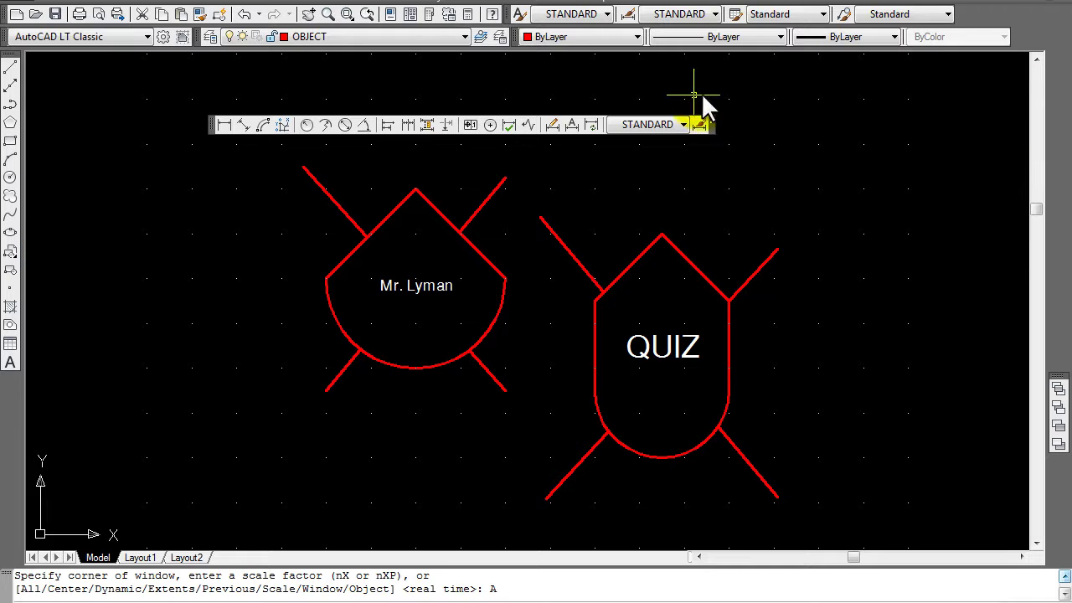
pyautogui.rightClick(466, 127)
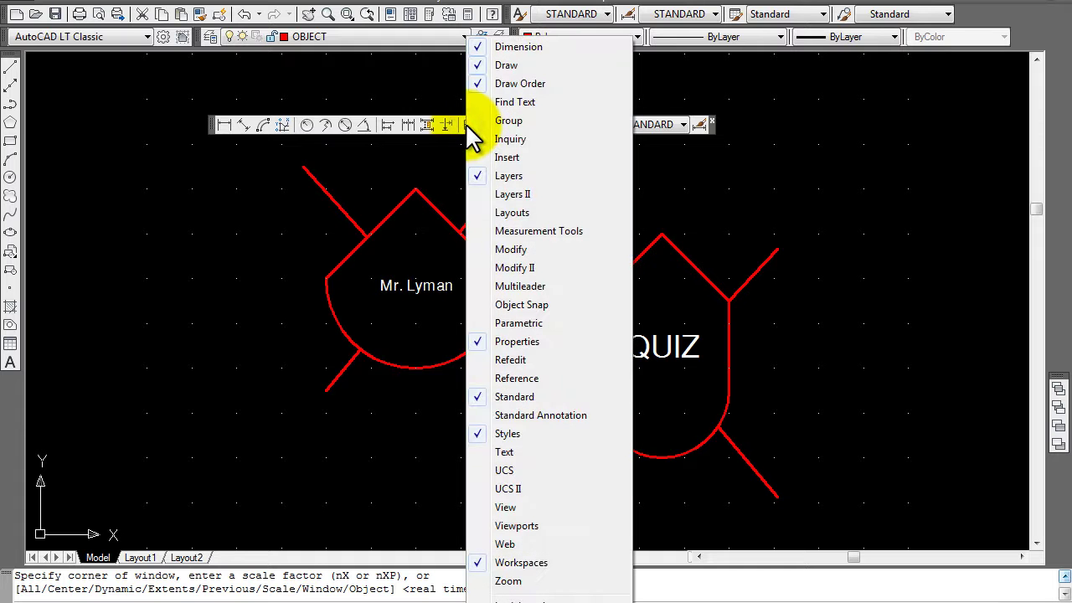
pyautogui.click(503, 249)
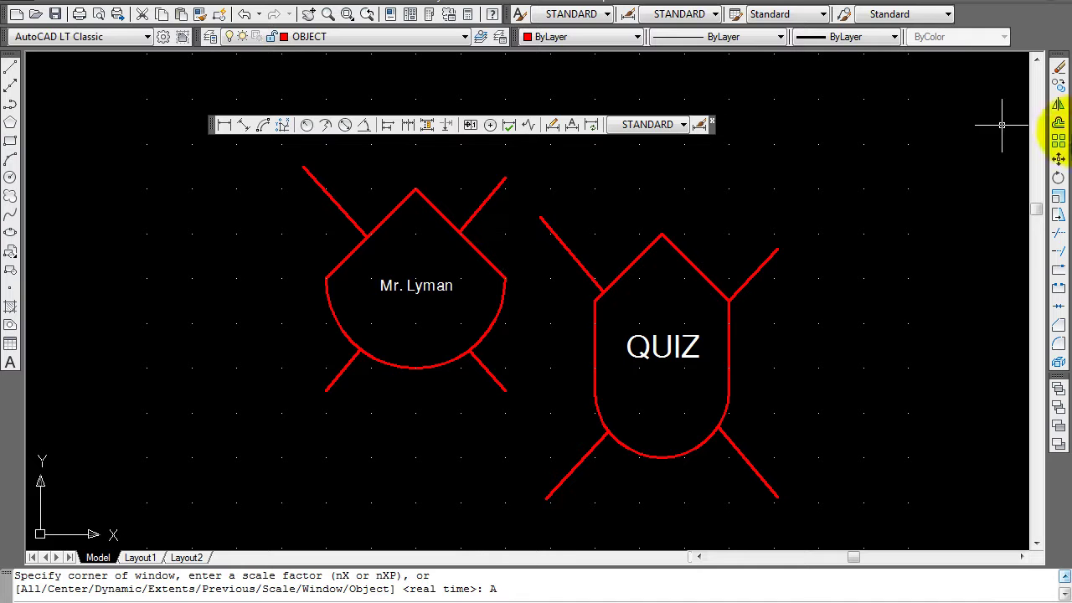
# - Undock the Modify toolbar and float it over the drawing area just below the Dimension toolbar
pyautogui.moveTo(1062, 65)
pyautogui.mouseDown()
pyautogui.moveTo(768, 139)
pyautogui.moveTo(554, 216)
pyautogui.mouseUp()
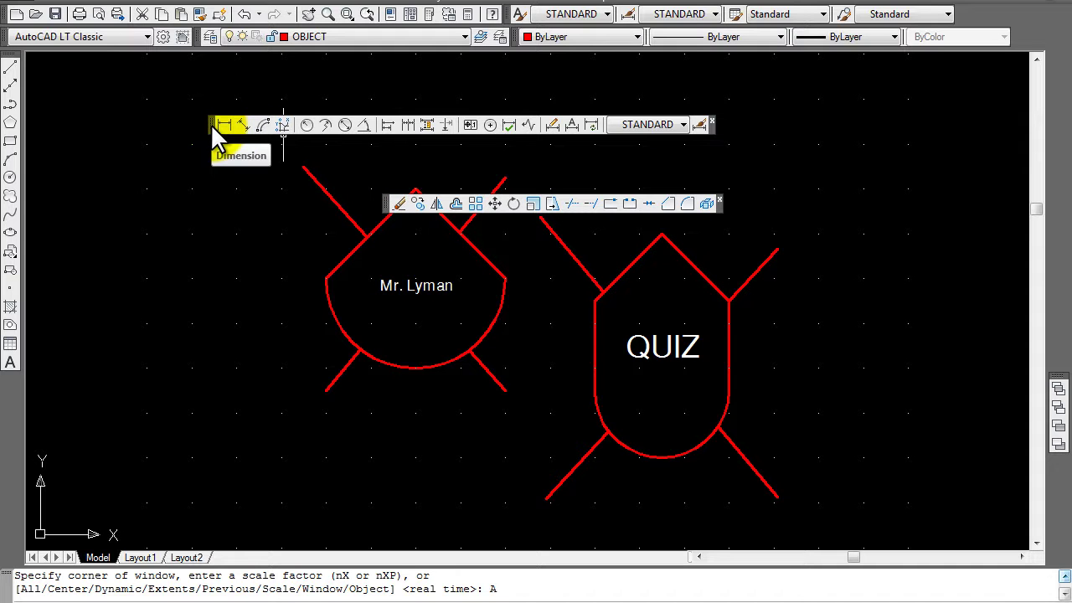
pyautogui.press('Escape')
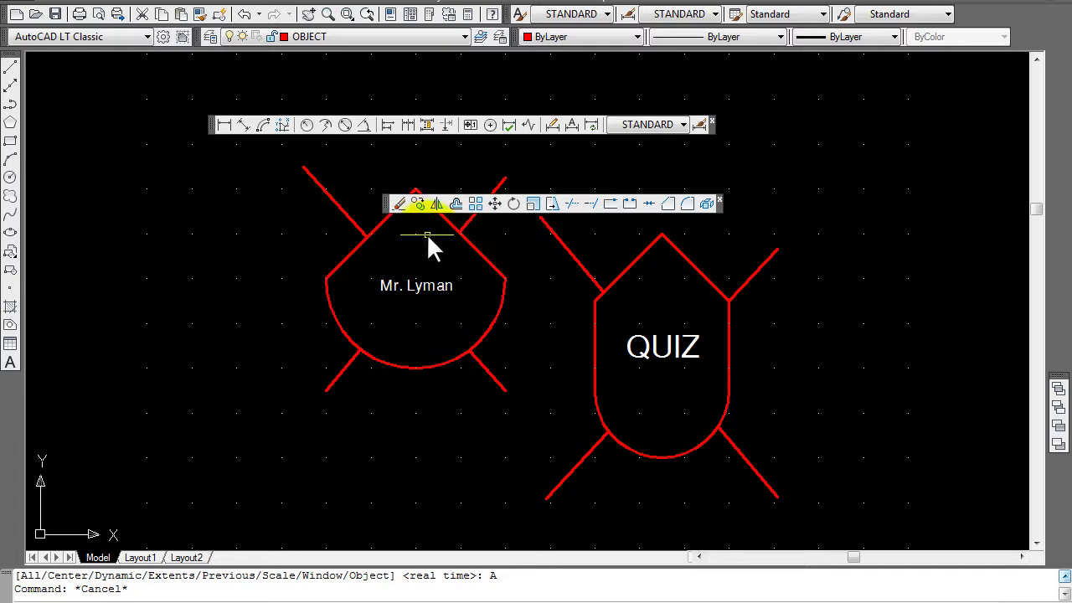
pyautogui.press('Escape')
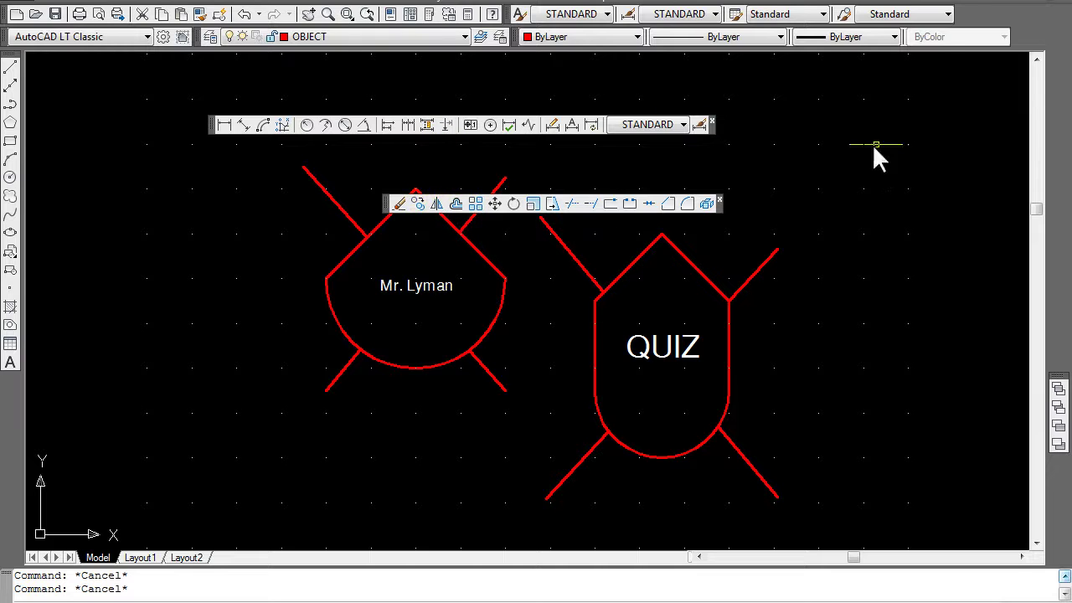